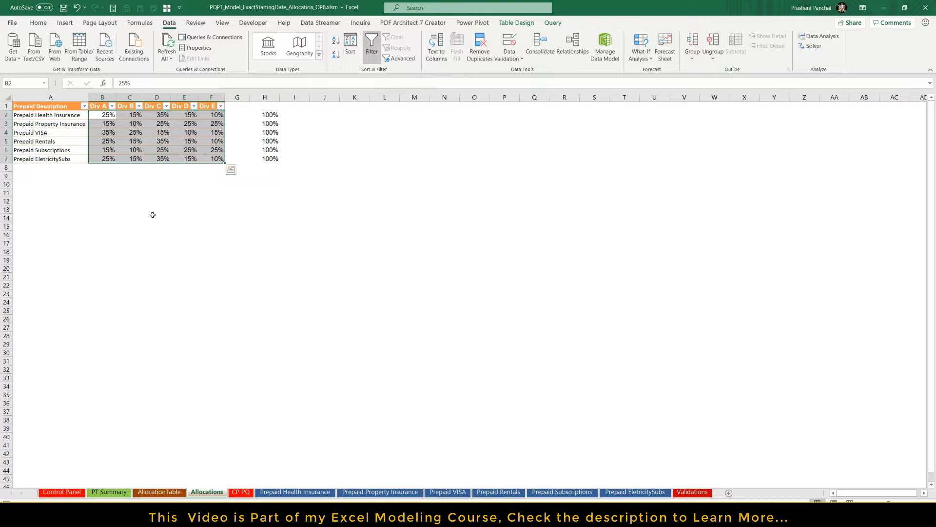
- Examine the prepaid descriptions in A2:A7 of the Allocations sheet
left_click_drag(46, 115, 51, 158)
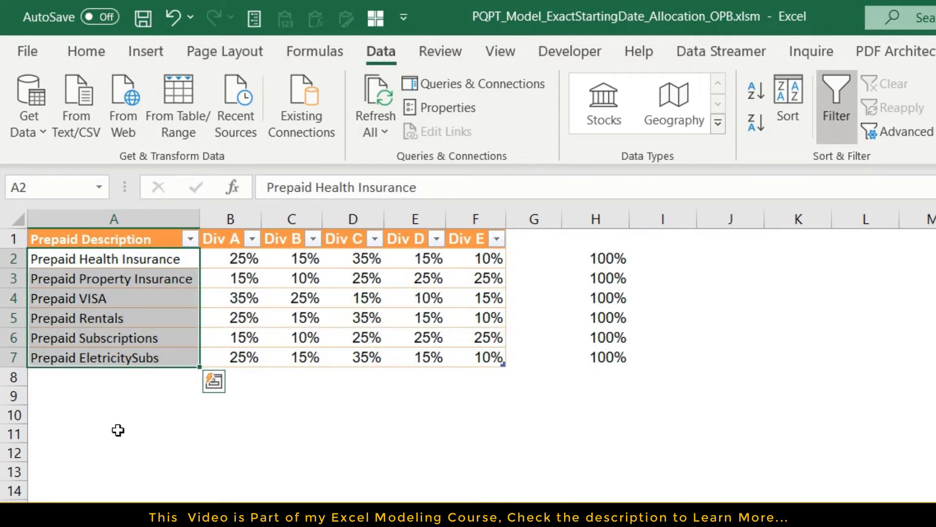
left_click(96, 339)
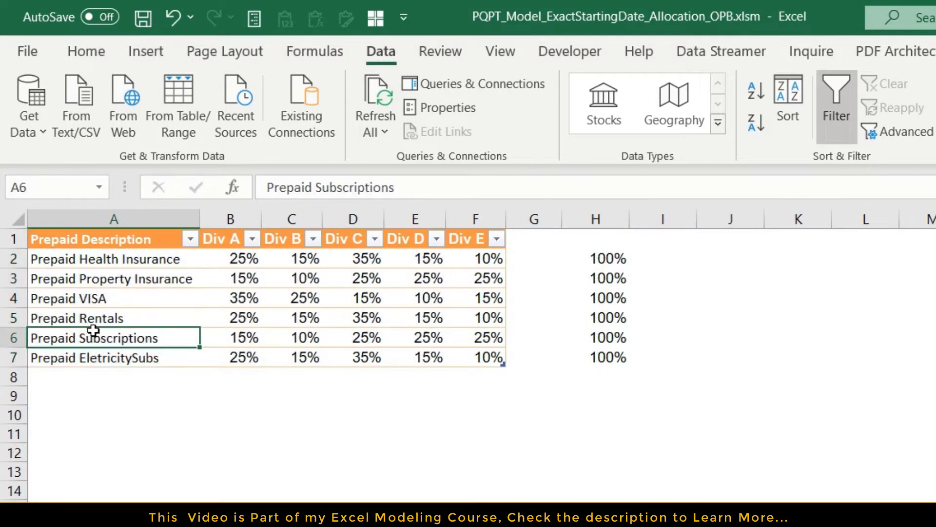
left_click_drag(97, 259, 98, 352)
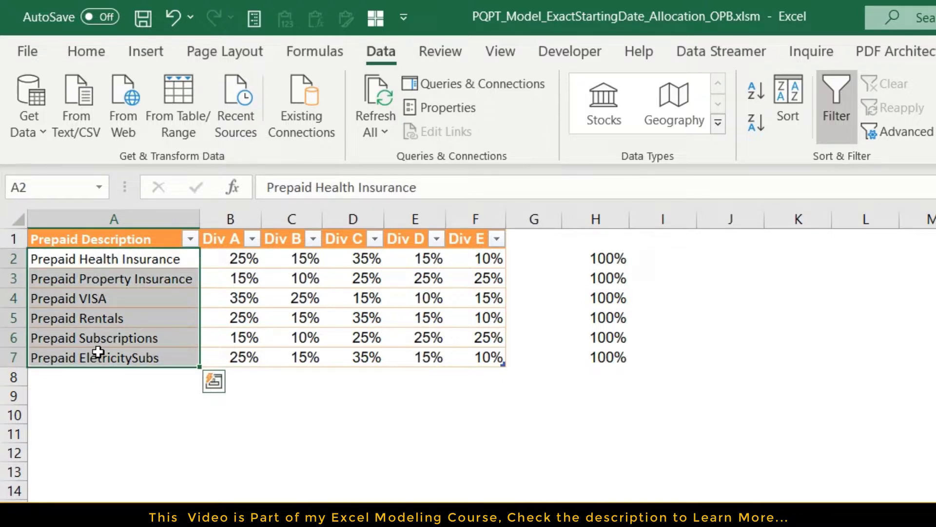
left_click_drag(107, 260, 106, 352)
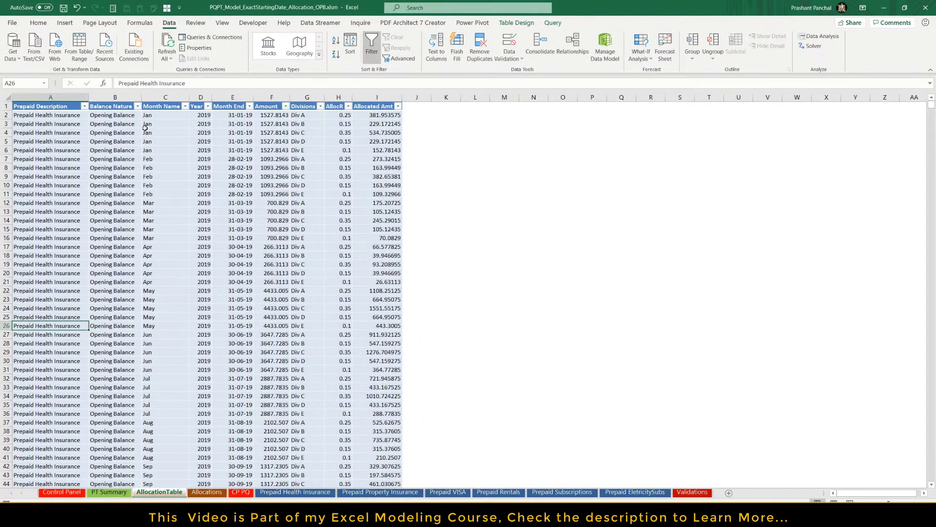
- Show the workbook queries, open the Allocation Table query in Power Query Editor, and view the PrepaidSummaryTable query from the expanded query list
left_click(215, 37)
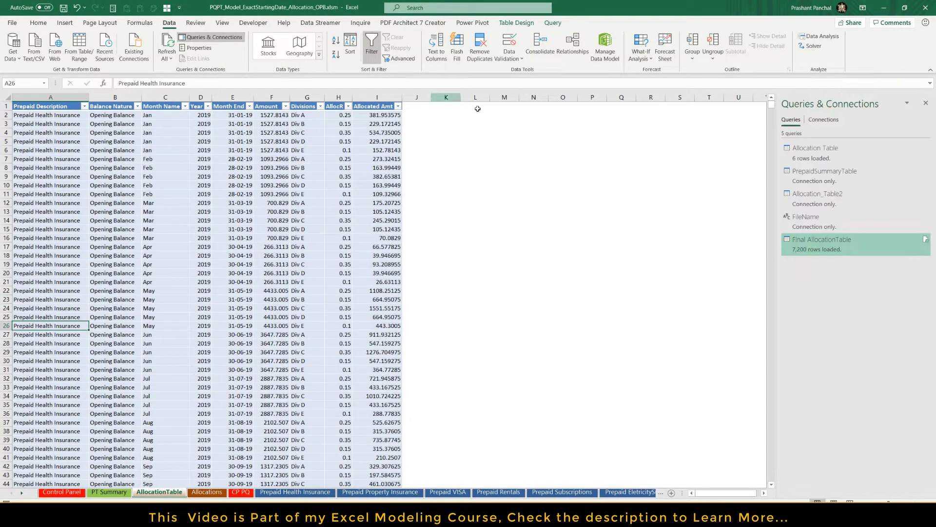
double_click(818, 155)
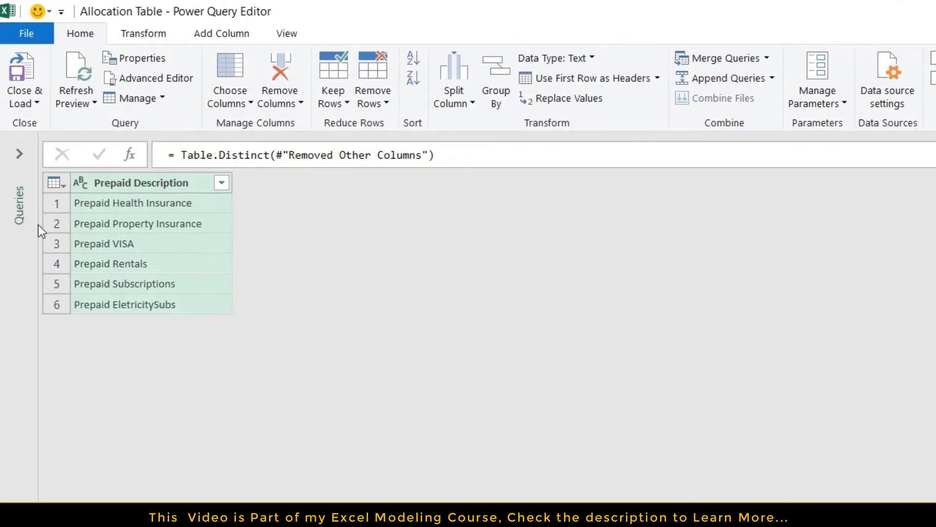
left_click(19, 153)
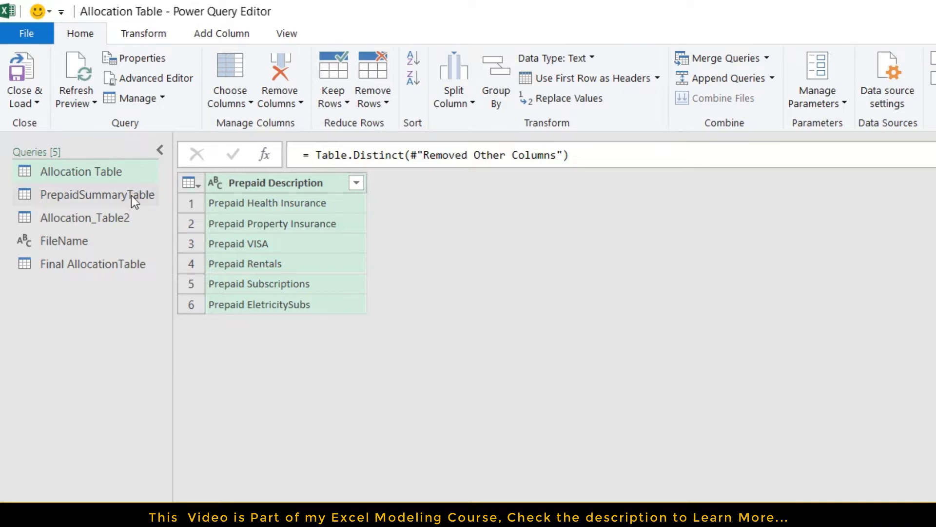
left_click_drag(87, 203, 124, 195)
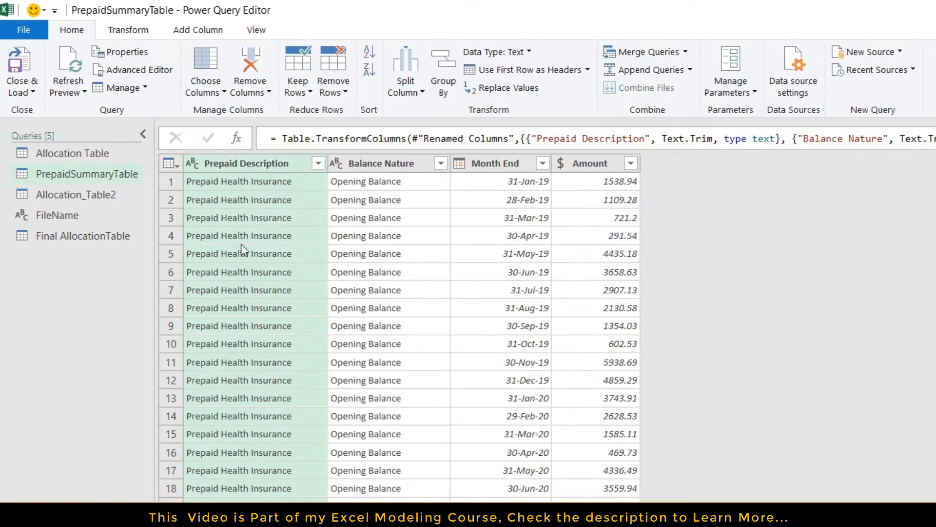
- Review the Allocation Table query's applied steps from Source through Removed Other Columns to Removed Duplicates
left_click(68, 153)
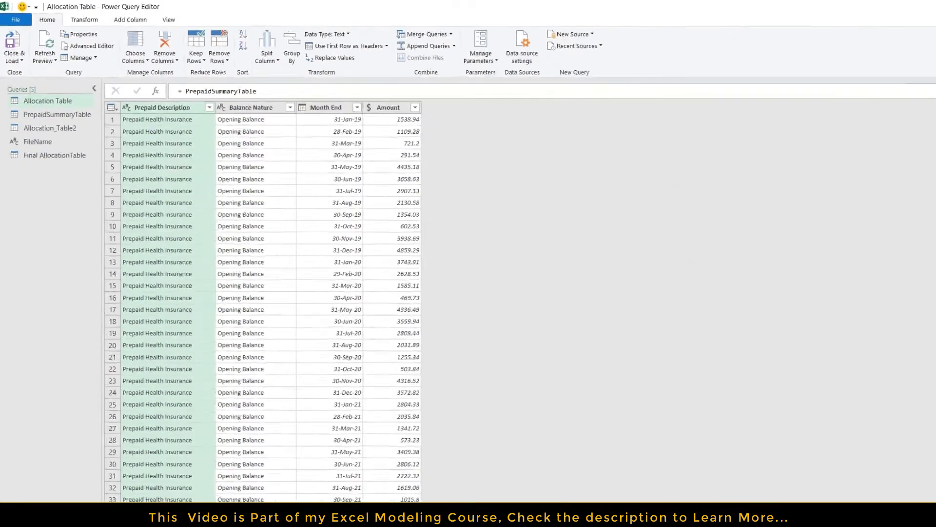
left_click(851, 160)
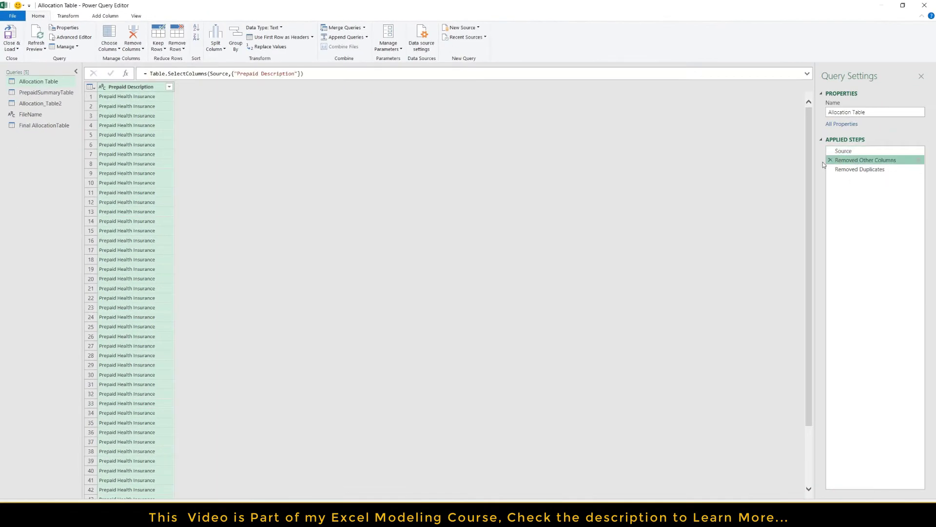
left_click(854, 170)
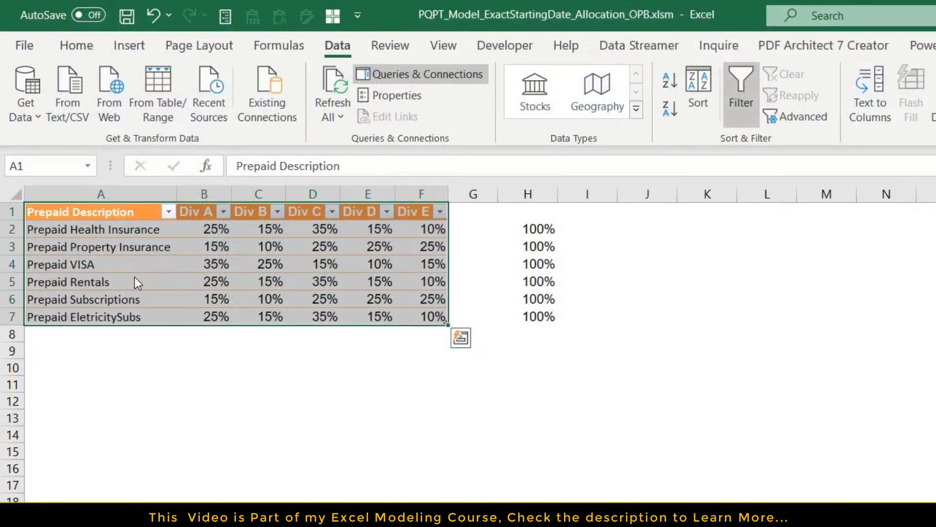
- Check the Prepaid Description column in the Allocations table against the Prepaid EletricitySubs sheet, ending back on Allocations
left_click(87, 212)
left_click_drag(74, 212, 74, 317)
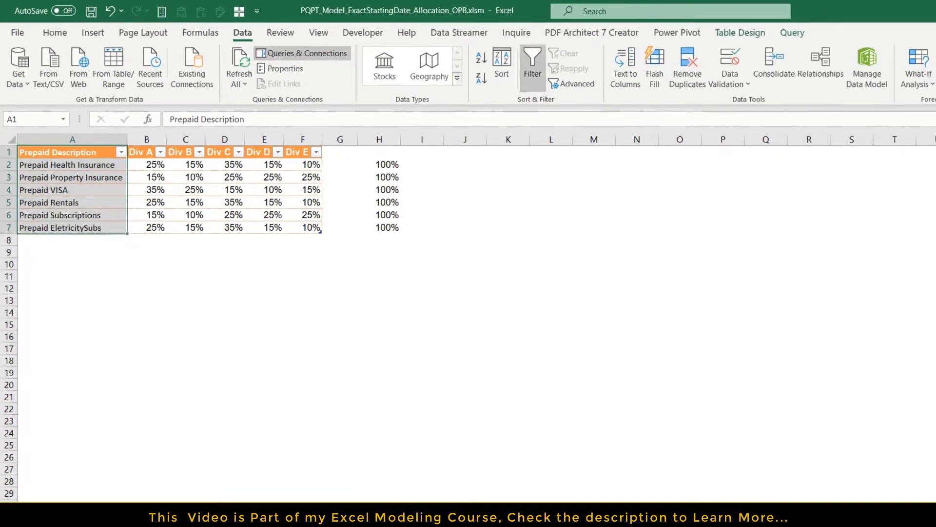
left_click(588, 492)
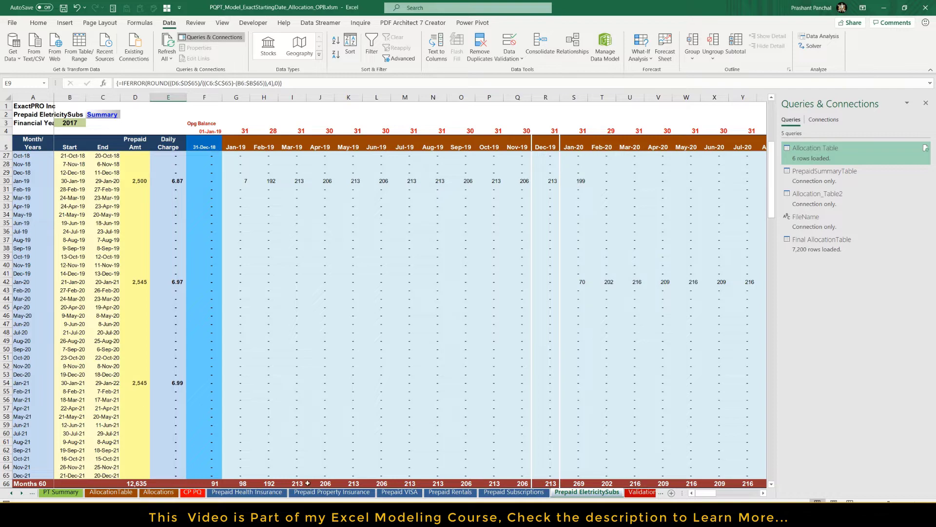
left_click(111, 492)
left_click(158, 493)
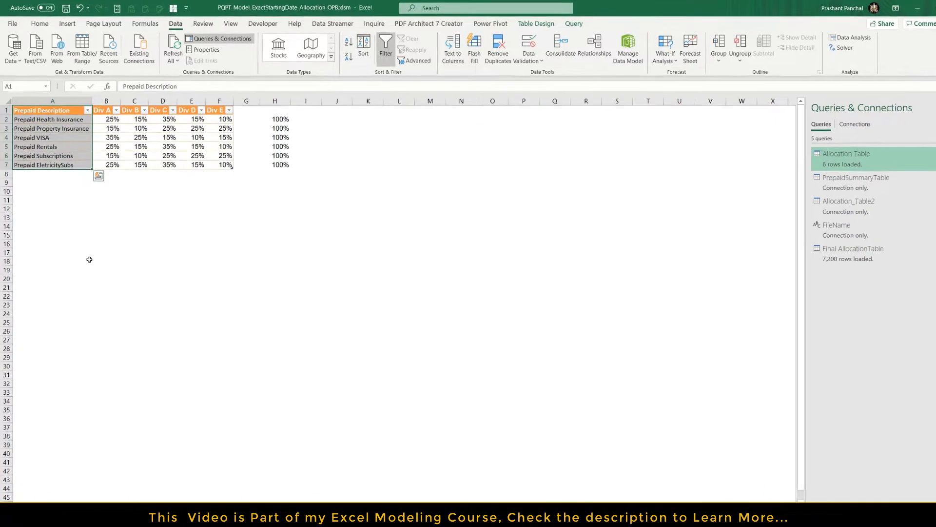
- Inspect the empty cells A8:A12 below the allocation table and the existing descriptions in A2:A7
left_click_drag(34, 168, 34, 204)
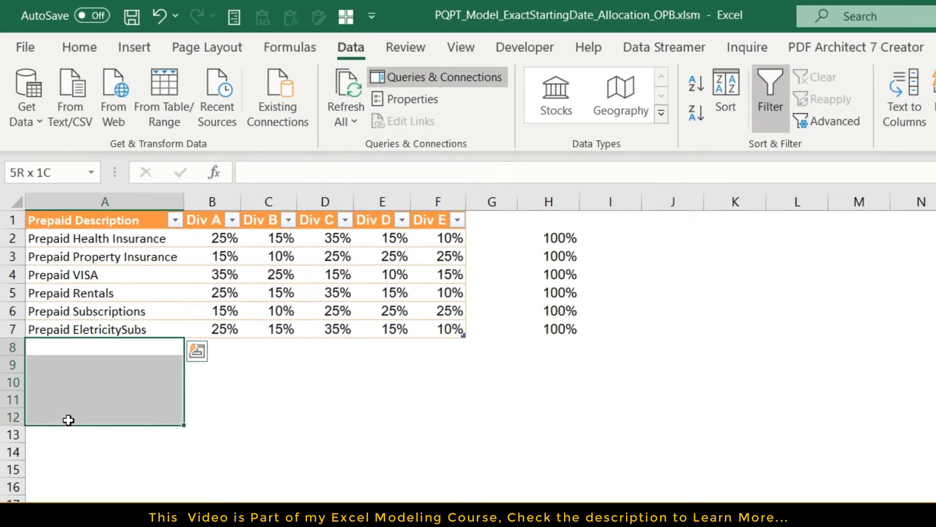
left_click(66, 353)
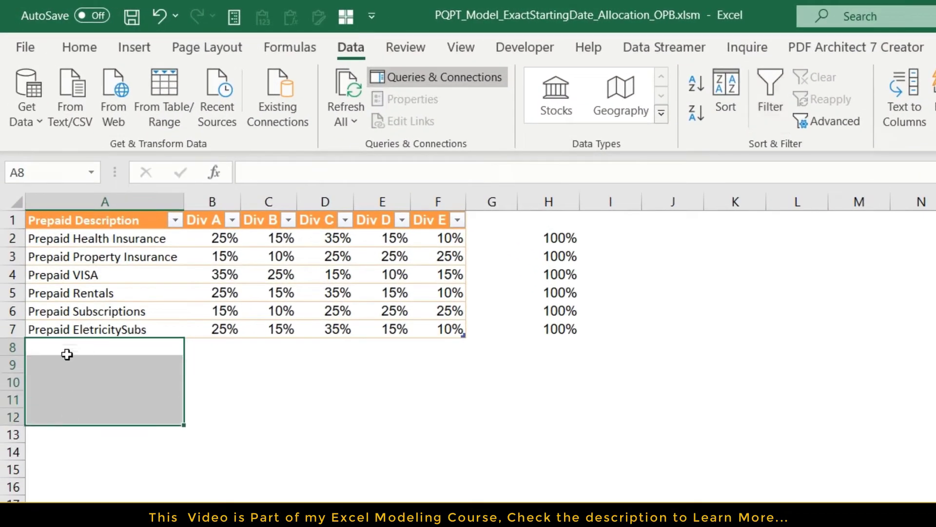
left_click(71, 329)
left_click_drag(73, 242, 71, 322)
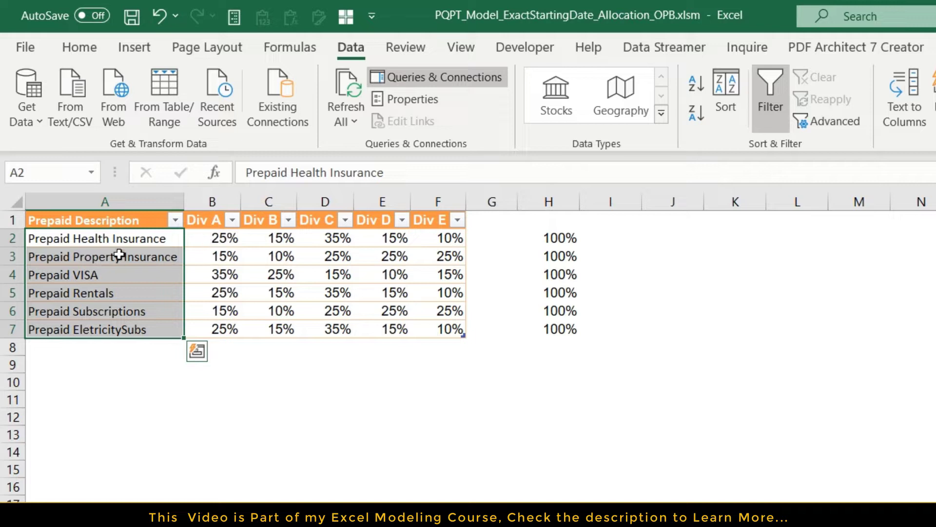
- Examine the Div A to Div E headers and the allocation percentages in B2:F7
left_click_drag(201, 238, 429, 330)
left_click(213, 212)
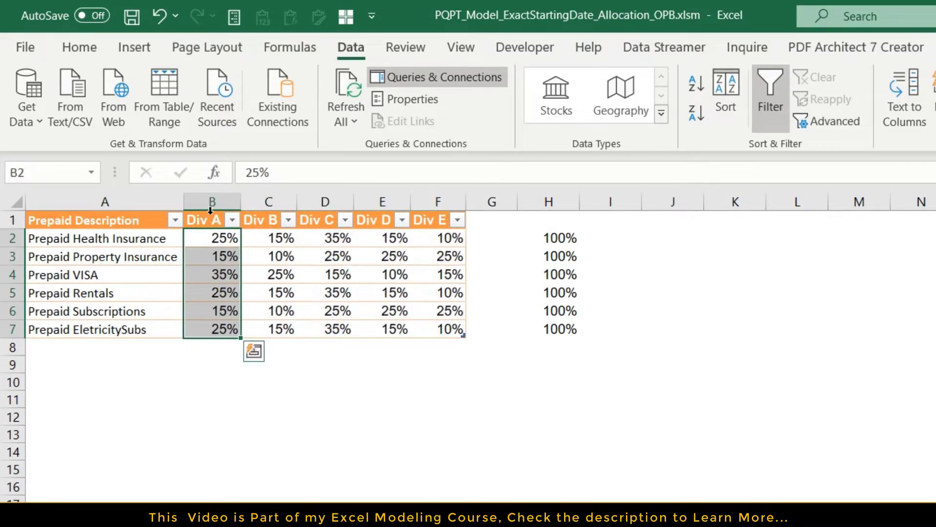
left_click(258, 211)
left_click(318, 222)
left_click(427, 220)
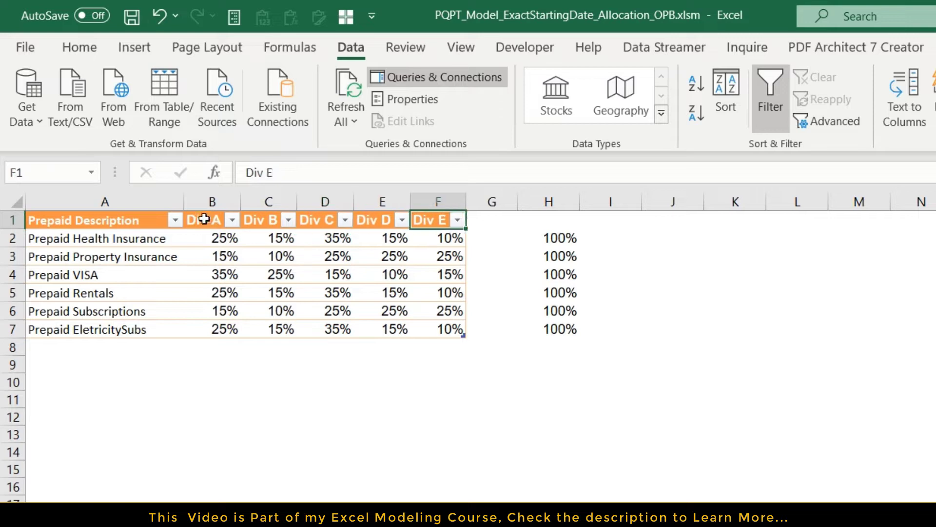
left_click_drag(200, 217, 420, 220)
left_click(416, 259)
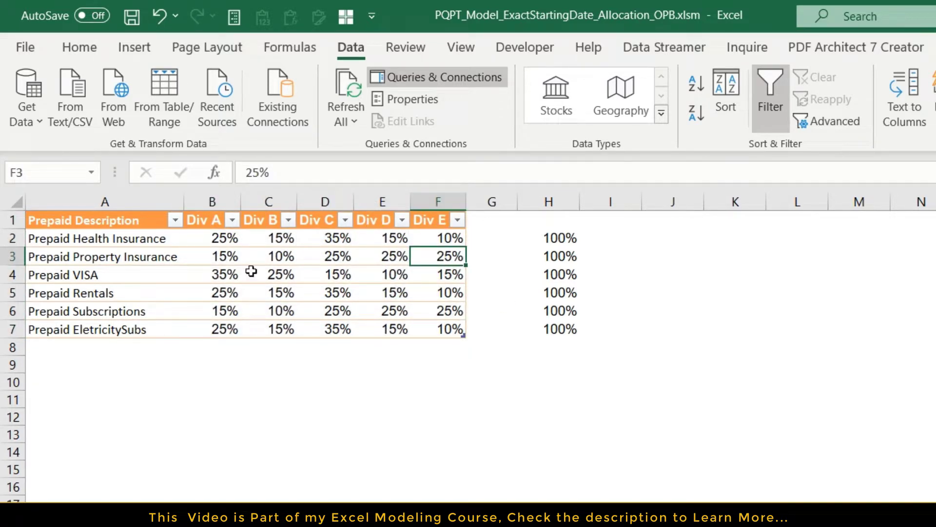
left_click_drag(229, 244, 437, 323)
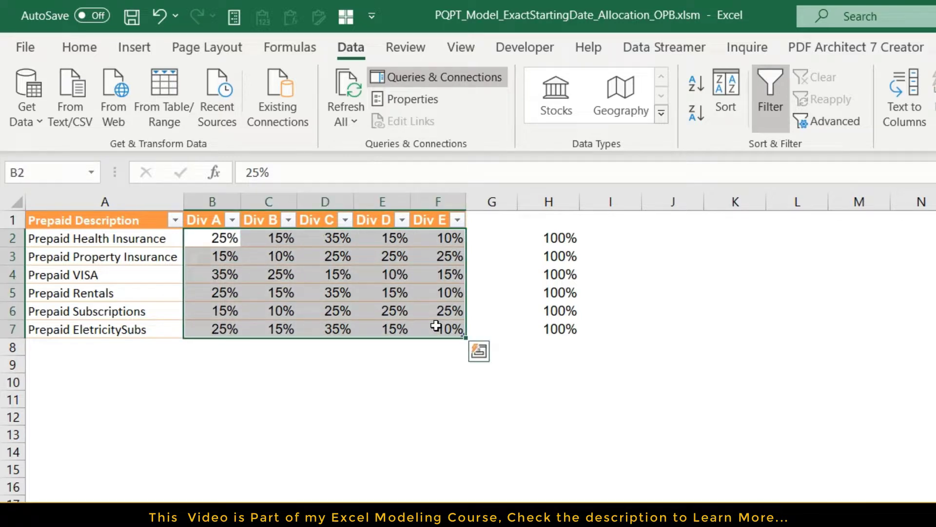
- Inspect the SUM formula in H2 and the row total checks in H2:H7 without changing them
left_click_drag(560, 245, 554, 327)
left_click(548, 239)
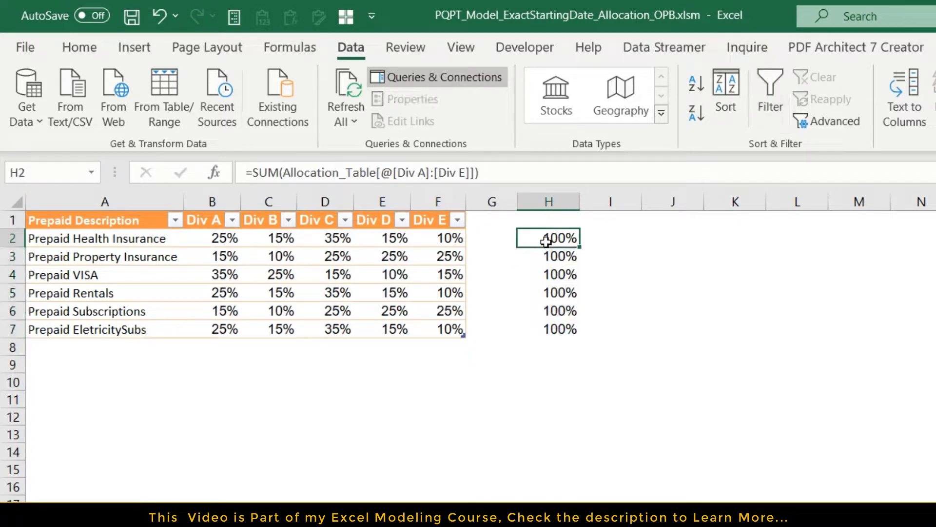
key("F2")
key("Escape")
left_click(540, 254)
left_click_drag(548, 239, 550, 322)
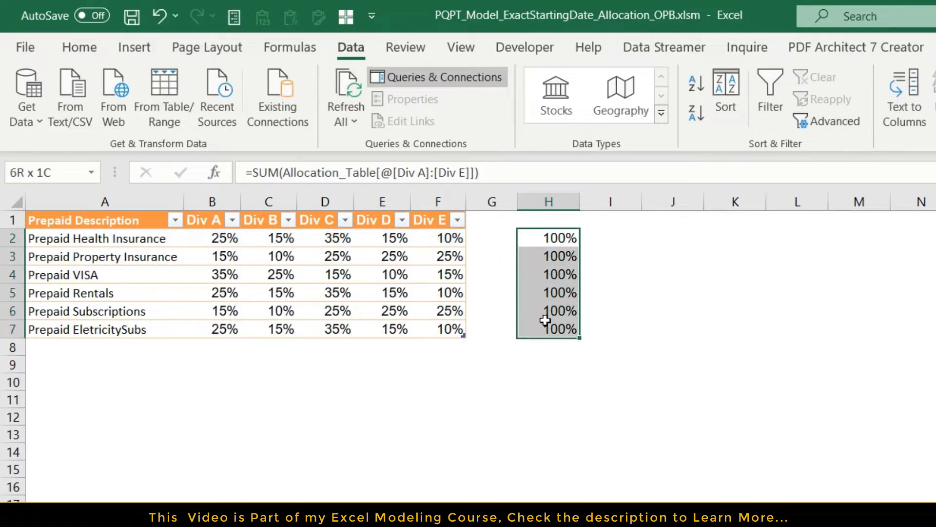
- Review the division columns B1:F7 alongside the Prepaid Description column A1:A7 in the allocation table
left_click(284, 274)
left_click_drag(225, 239, 447, 325)
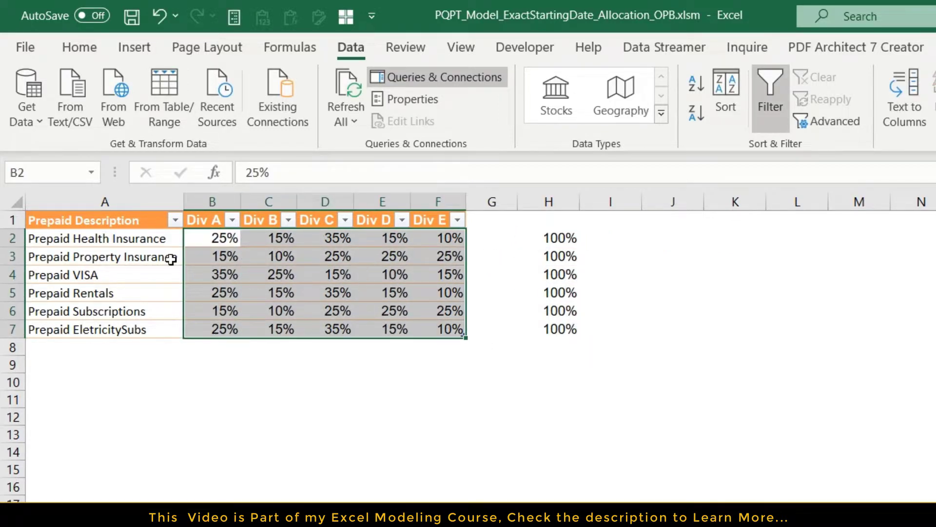
left_click_drag(207, 215, 429, 321)
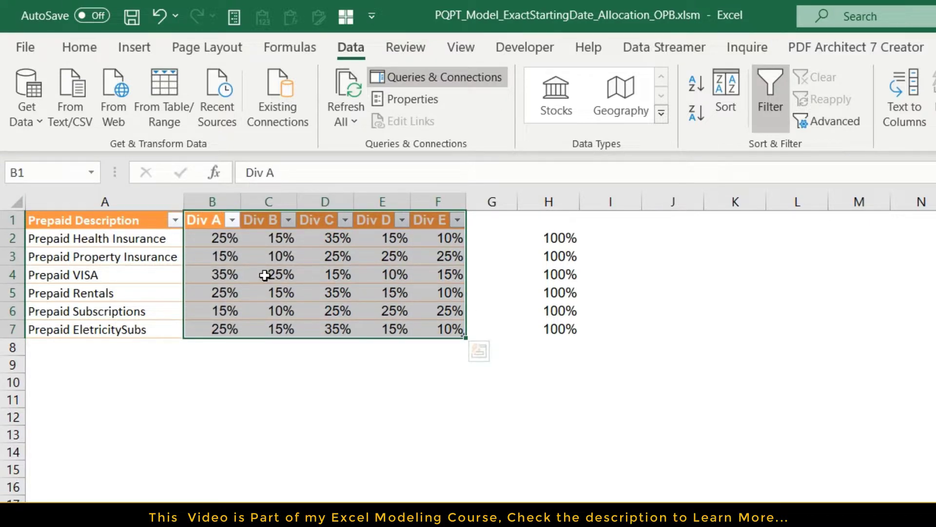
left_click(72, 220)
left_click_drag(72, 221, 80, 322)
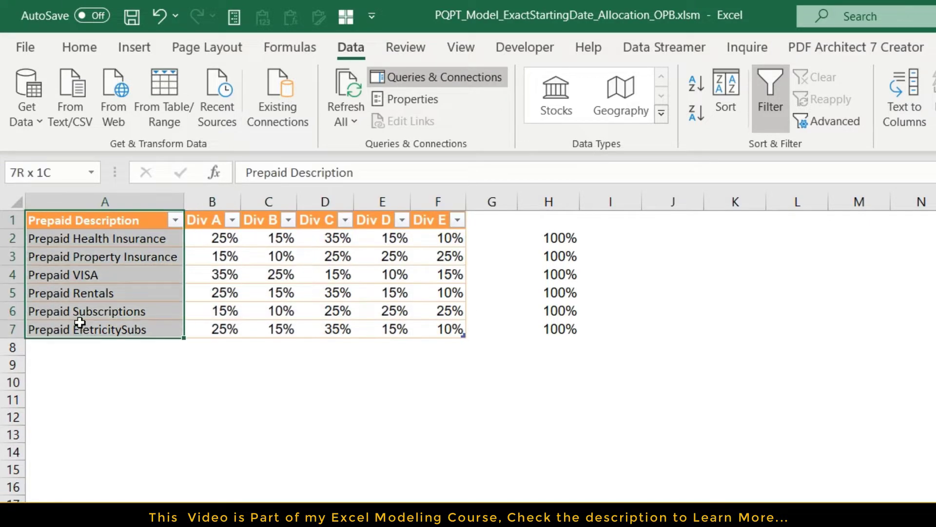
left_click(72, 275)
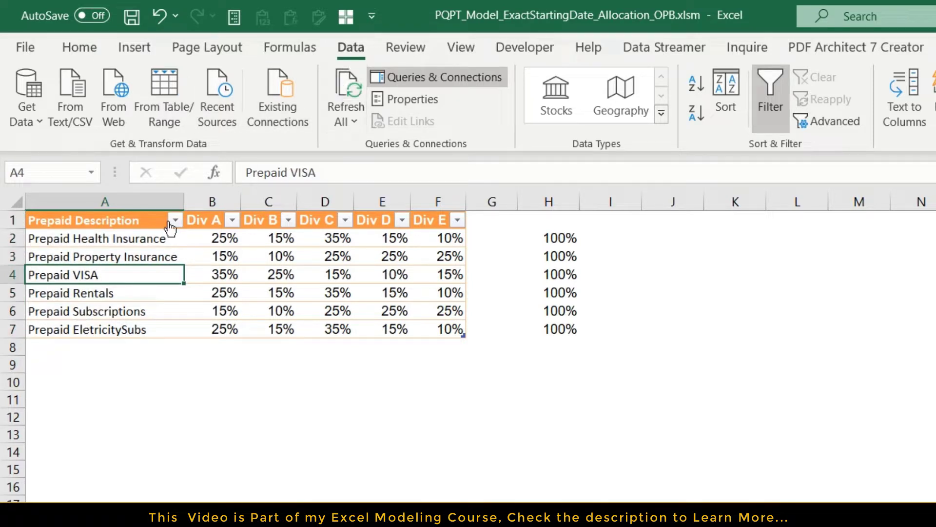
left_click_drag(169, 224, 92, 318)
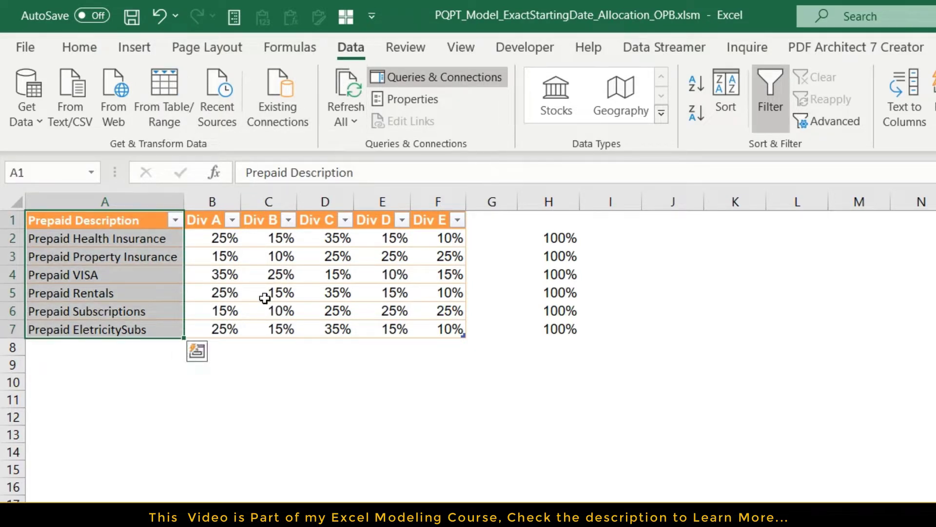
left_click_drag(221, 239, 439, 328)
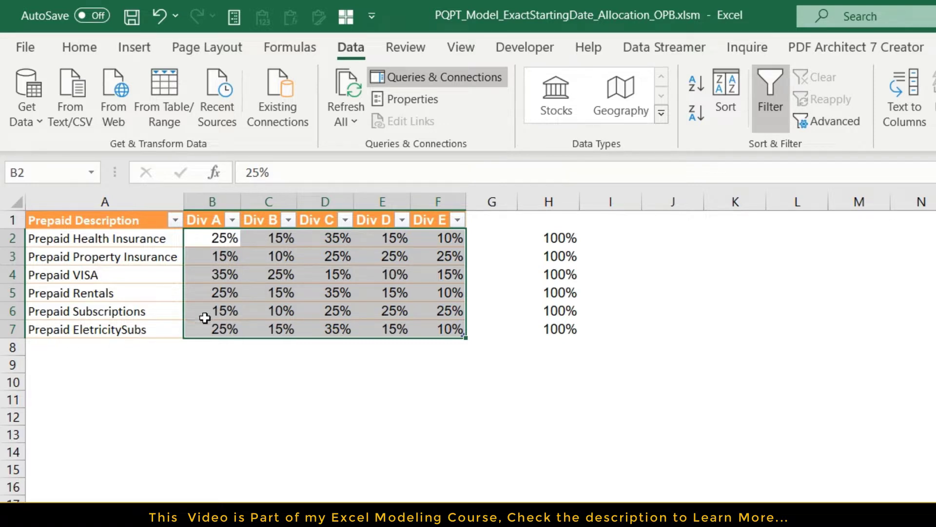
left_click(273, 280)
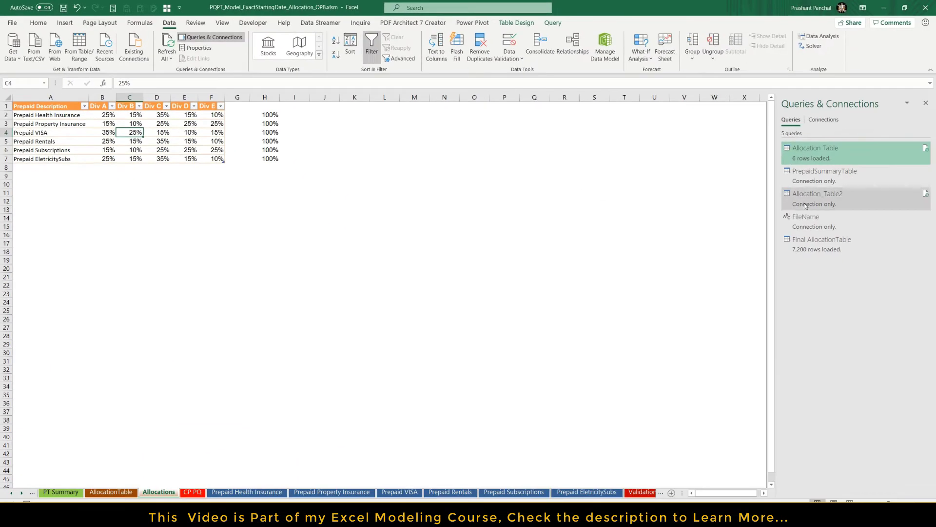
- Open the Allocation_Table2 query in Power Query Editor and review its Source and Changed Type steps
double_click(805, 205)
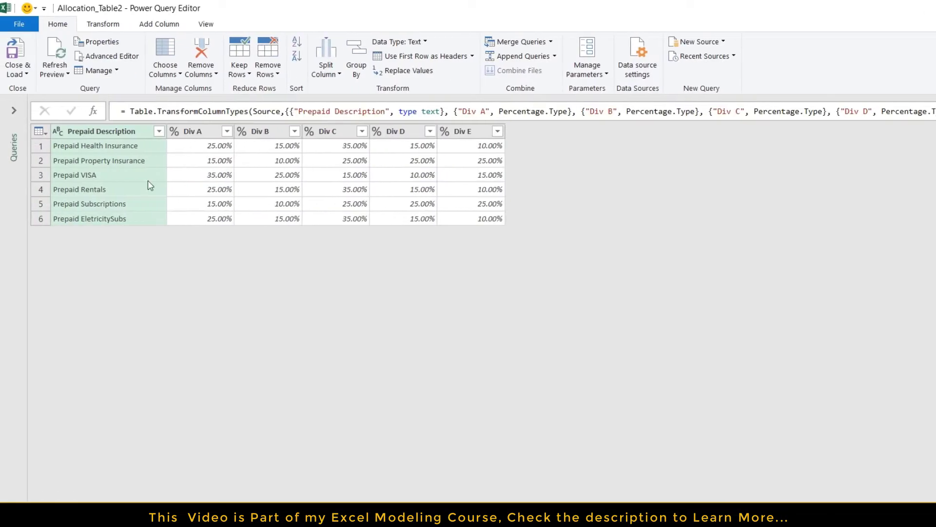
key("Delete")
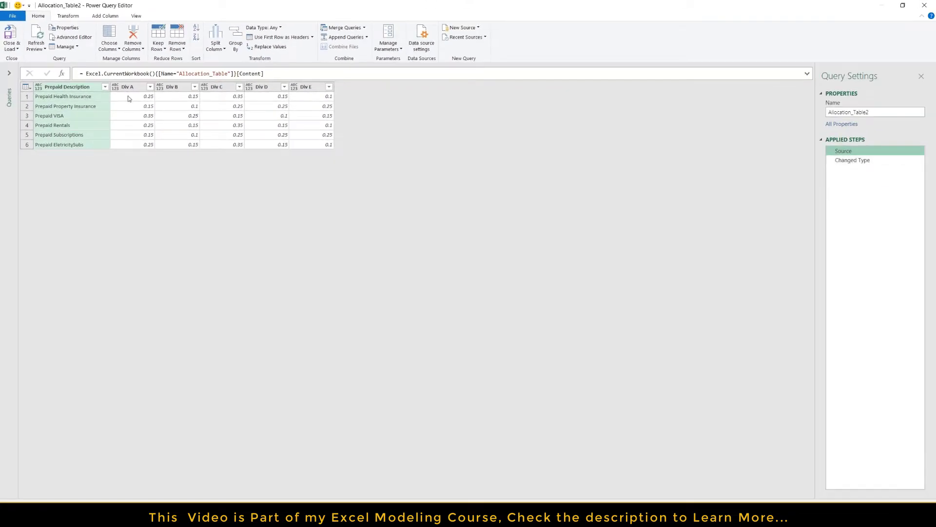
left_click(848, 161)
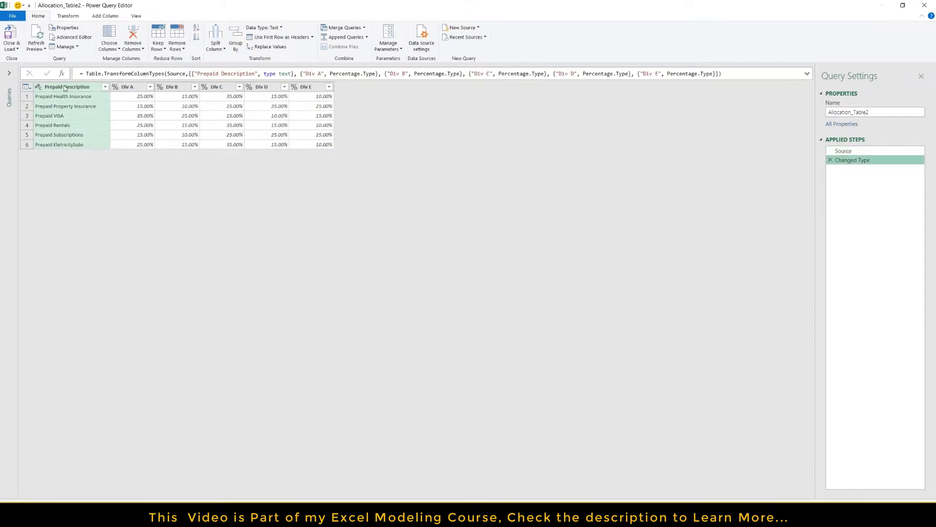
- Expand the query list, move Final AllocationTable directly above PrepaidSummaryTable, and select PrepaidSummaryTable
left_click(10, 96)
left_click(42, 93)
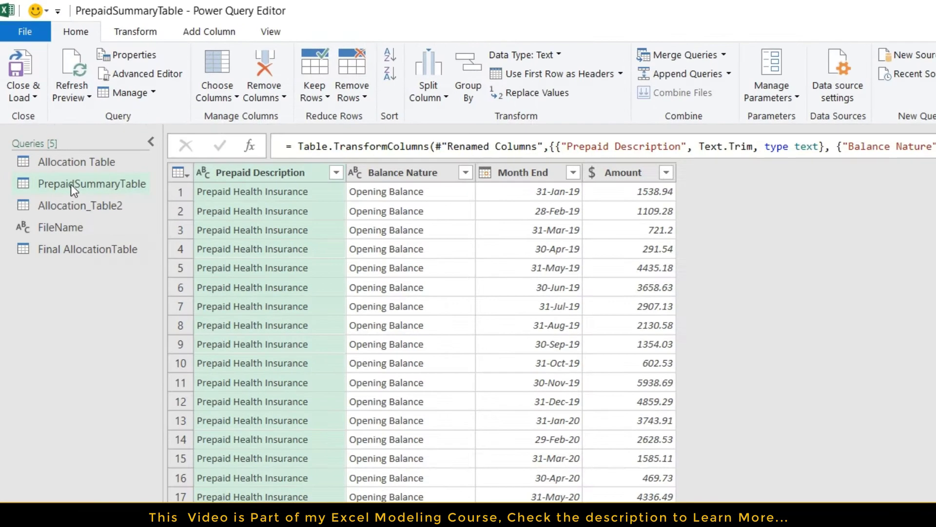
left_click_drag(88, 249, 89, 186)
left_click(73, 203)
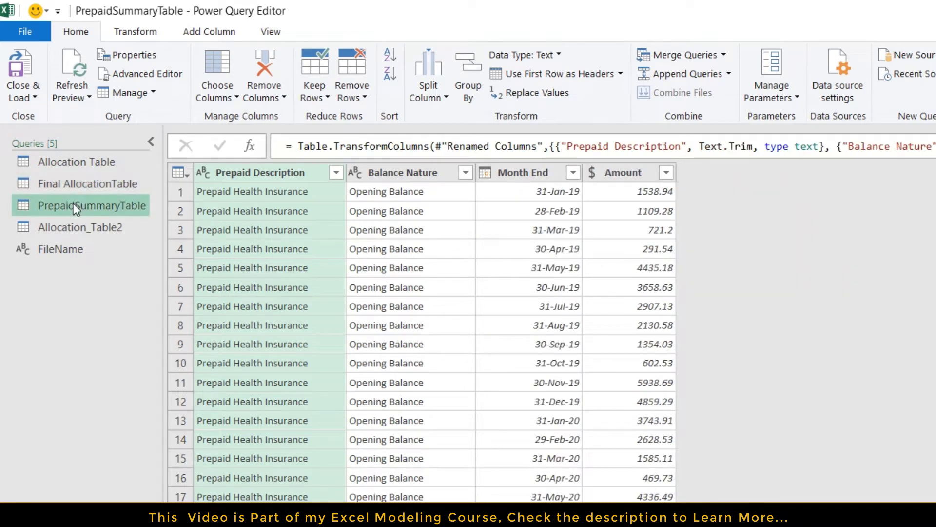
- Compare the Allocation_Table2 and Final AllocationTable query outputs, and reopen the PrepaidSummaryTable query
left_click(70, 226)
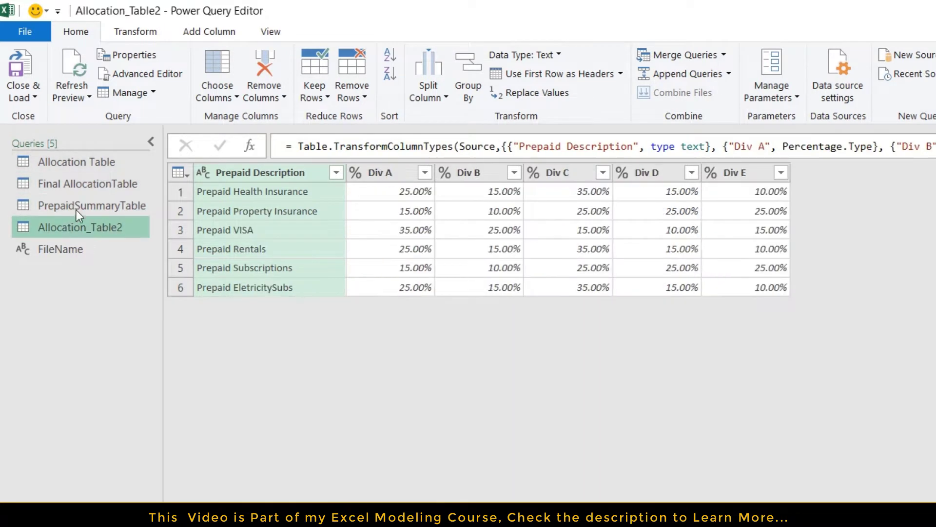
left_click(76, 186)
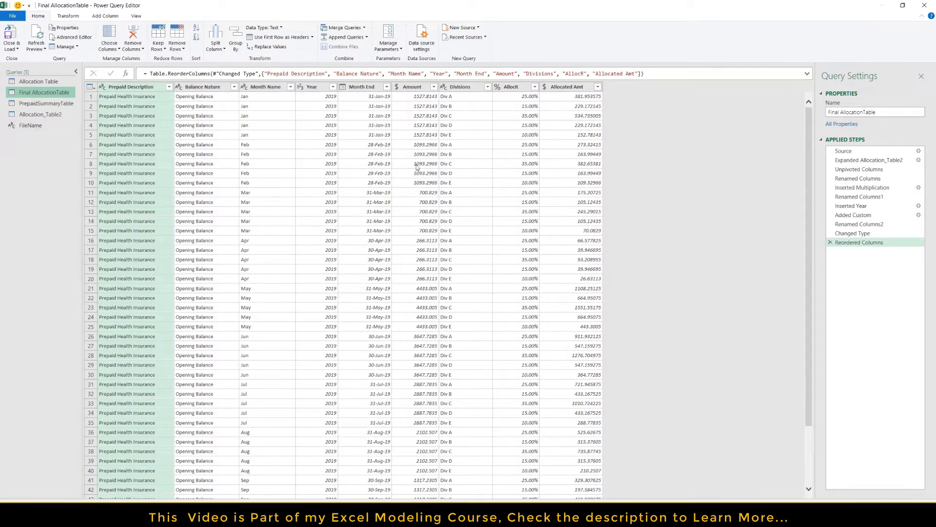
left_click(52, 114)
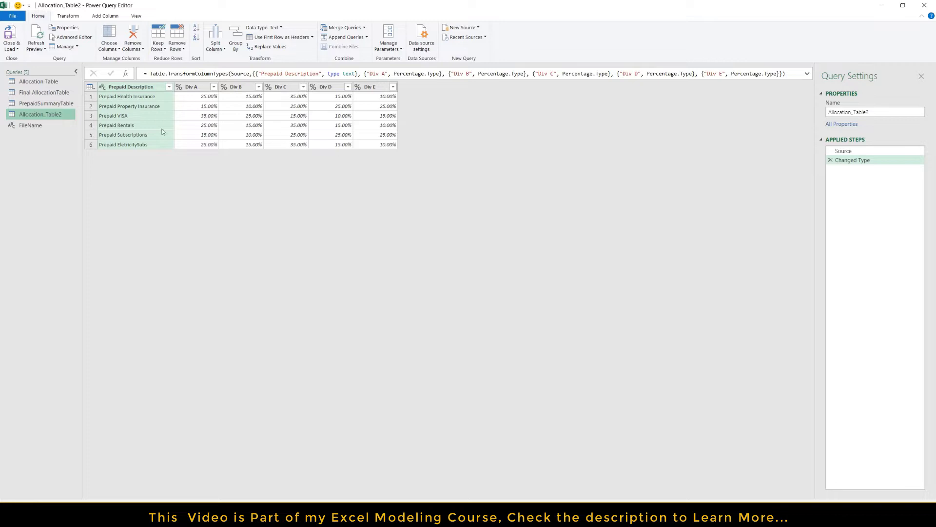
left_click(42, 104)
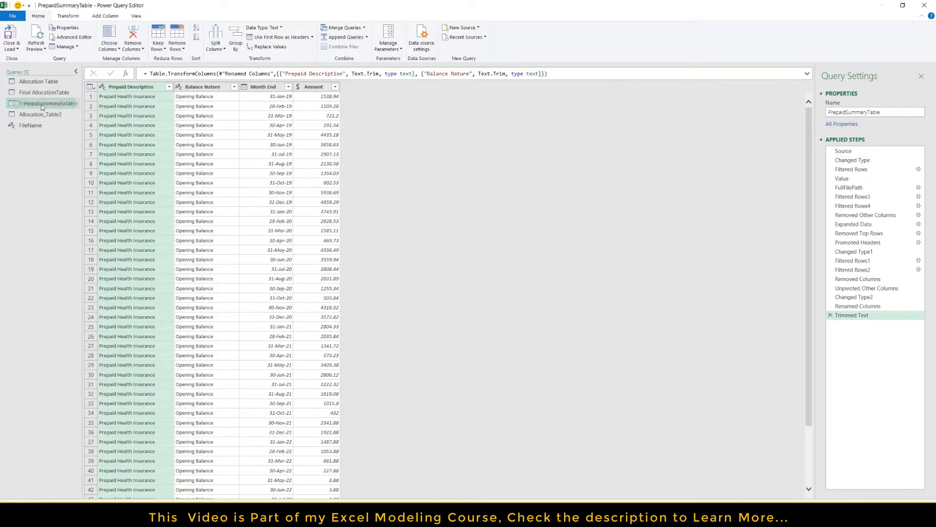
- Review the Source, Changed Type, Value and FullFilePath steps of the PrepaidSummaryTable query
left_click(860, 151)
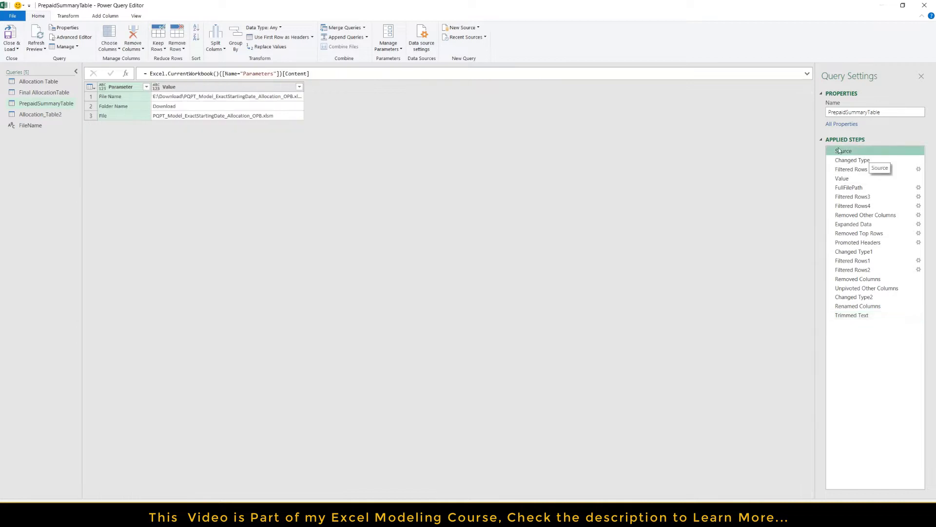
left_click(867, 160)
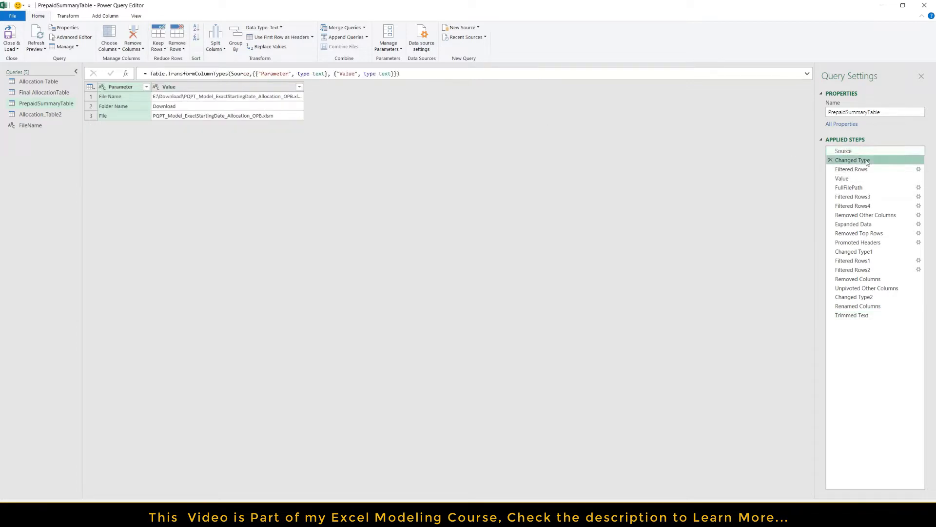
left_click(851, 178)
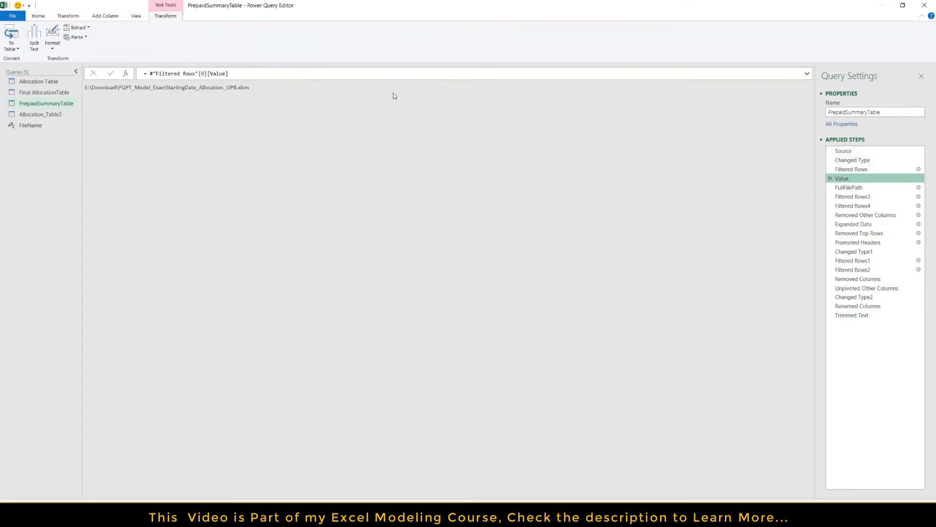
left_click(854, 188)
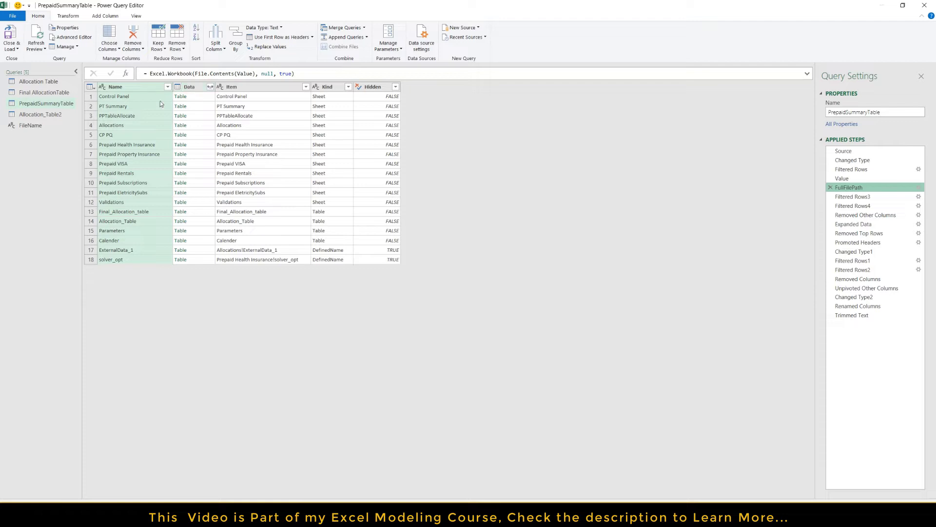
- Examine the Filtered Rows3 and Filtered Rows4 steps that filter the sheets by name, and select the Data column
left_click(853, 196)
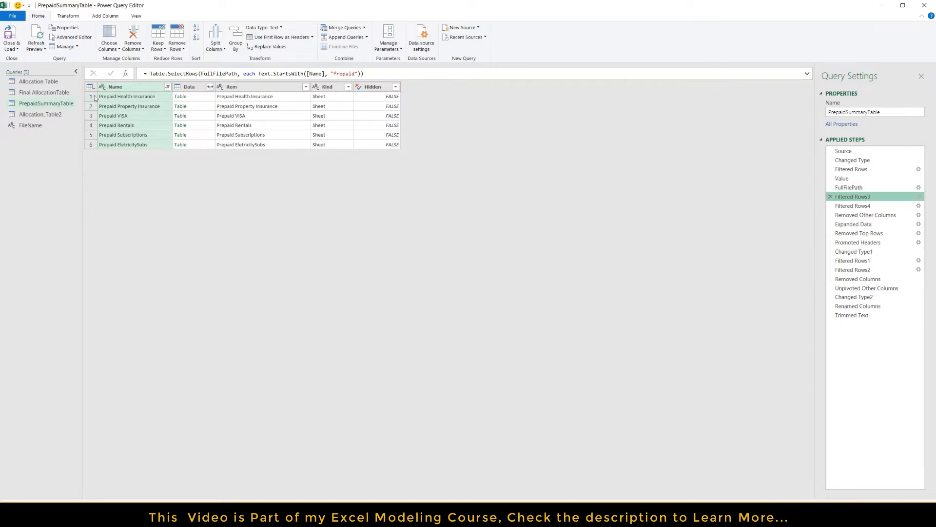
key("Down")
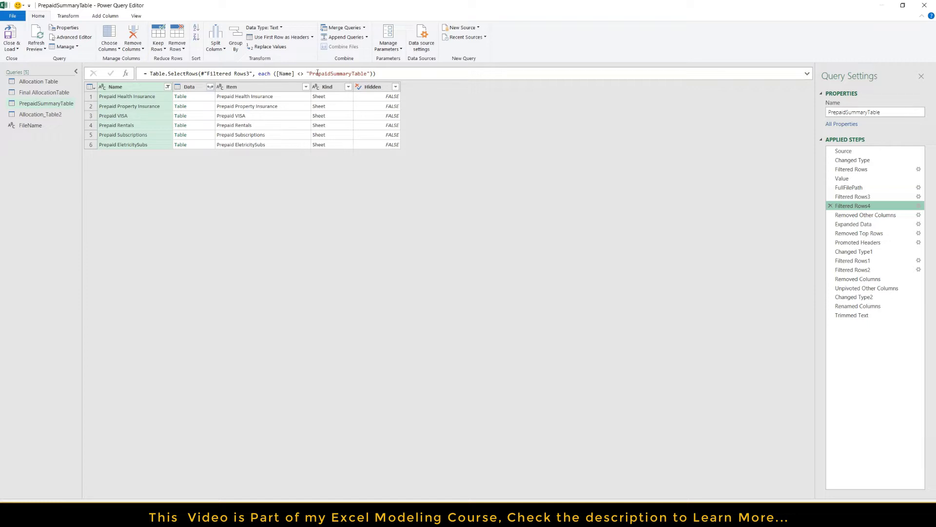
left_click(863, 216)
key("Up")
left_click(190, 88)
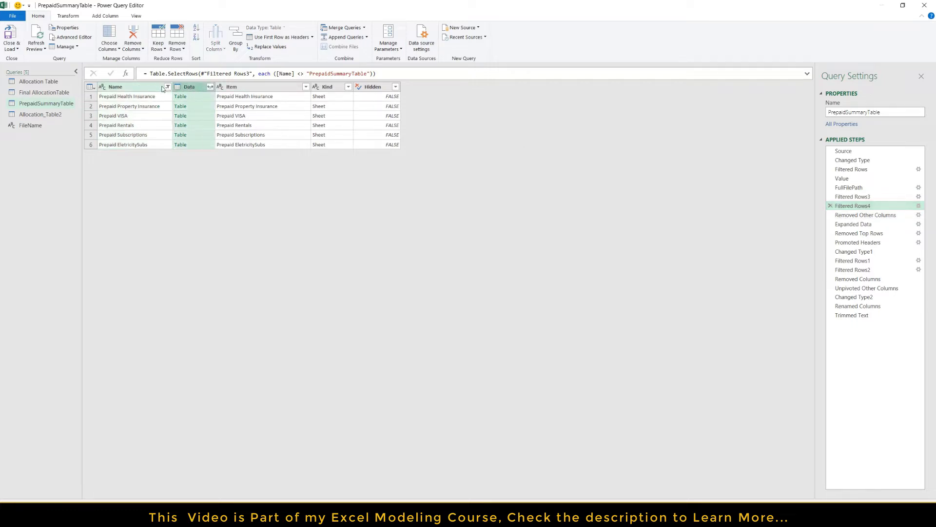
- Compare the Removed Other Columns step with the Expanded Data step of the query
left_click(862, 216)
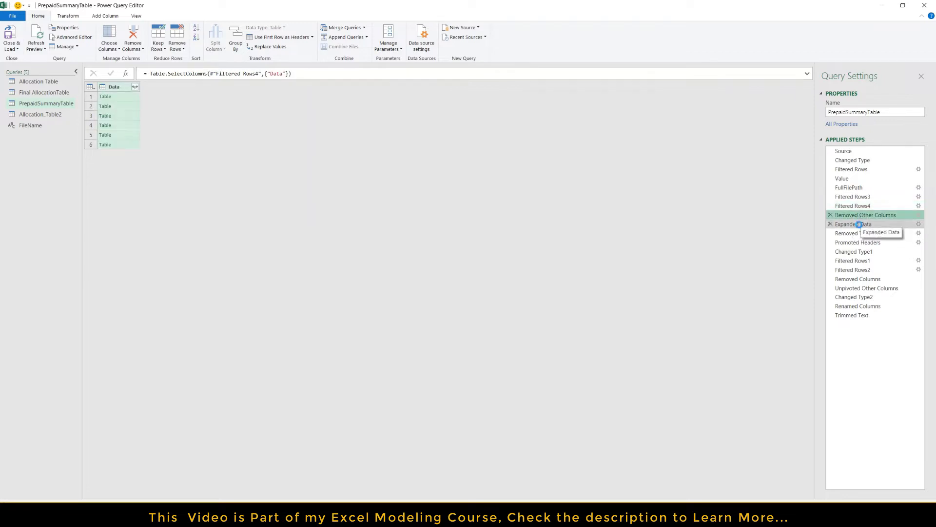
left_click(859, 224)
left_click(847, 216)
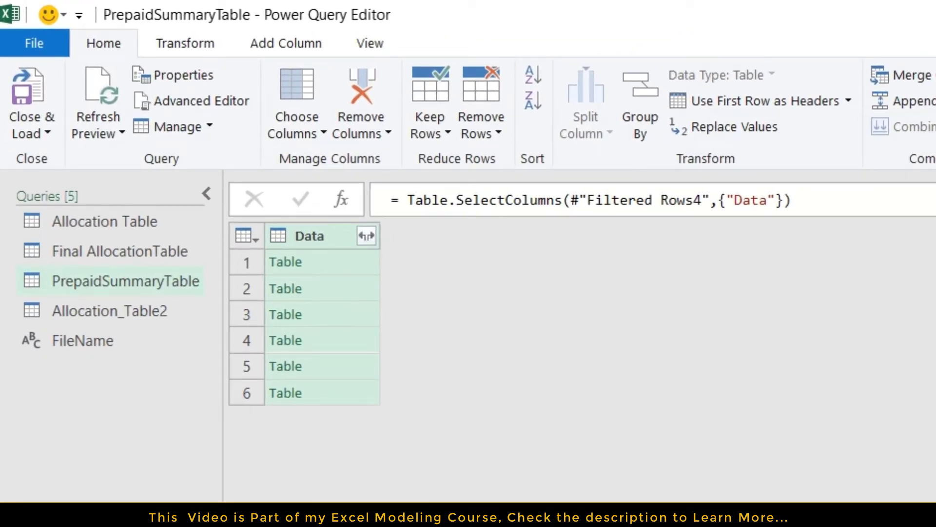
left_click(853, 224)
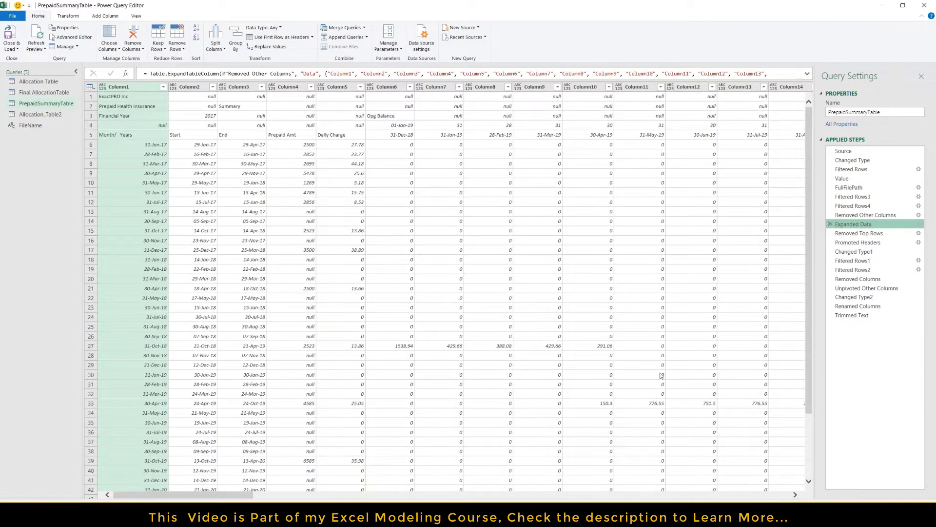
- Look through the expanded rows from the Prepaid Health Insurance sheet down to the start of the Prepaid Property Insurance data
mouse_move(230, 495)
left_mouse_down()
mouse_move(682, 494)
mouse_move(804, 477)
mouse_move(224, 485)
left_mouse_up()
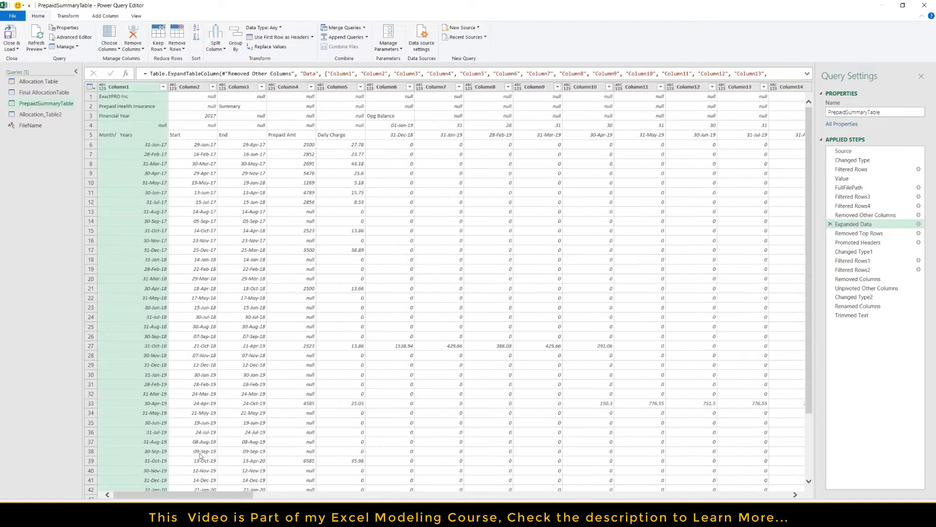
scroll(385, 263, "down", 3)
scroll(375, 267, "down", 2)
scroll(327, 271, "up", 6)
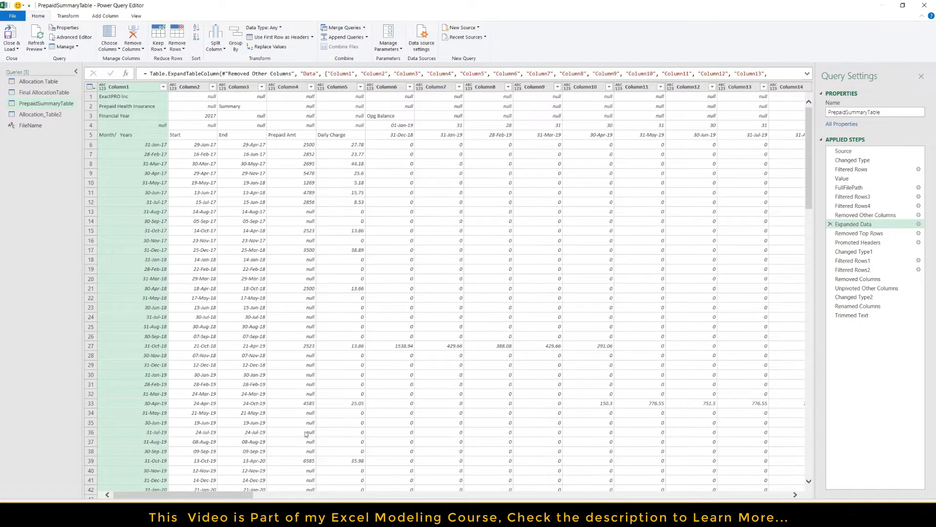
left_click_drag(246, 493, 214, 494)
scroll(224, 247, "down", 20)
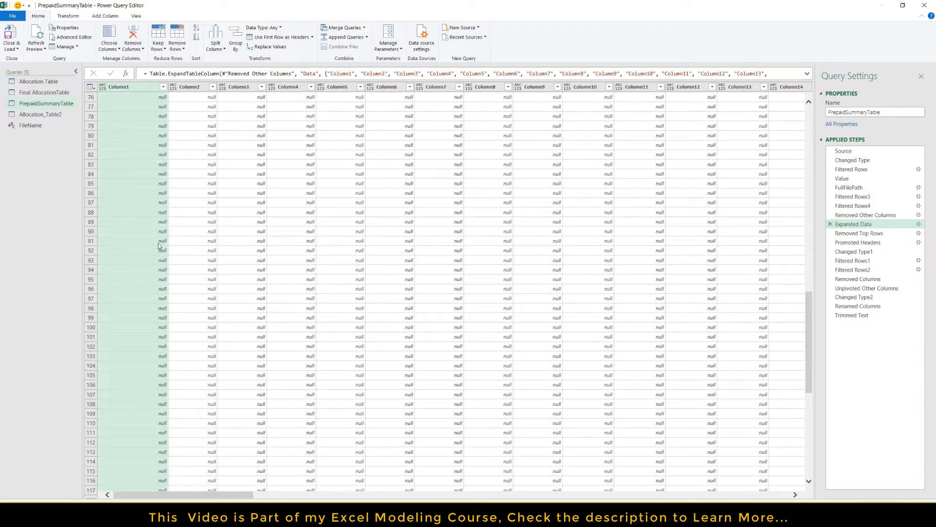
scroll(154, 253, "down", 15)
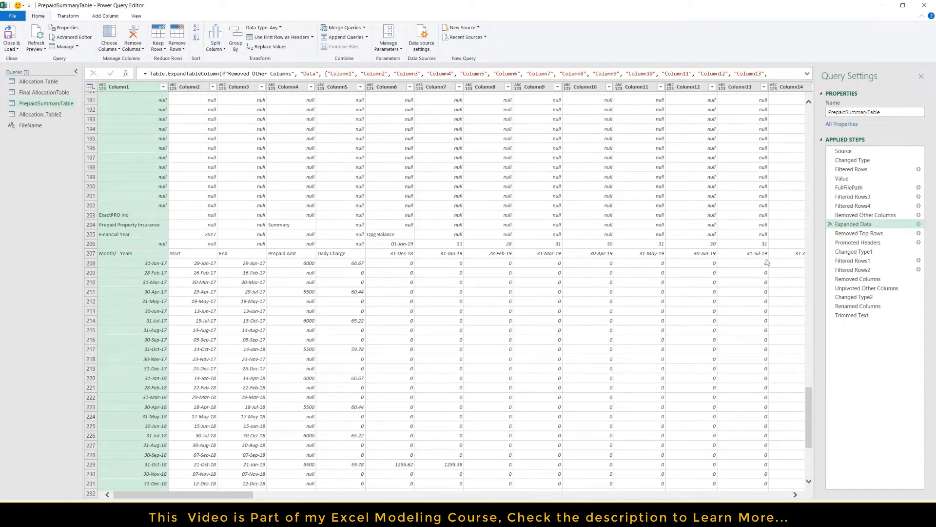
- Compare Expanded Data with Removed Top Rows, and review the Promoted Headers step
left_click(857, 233)
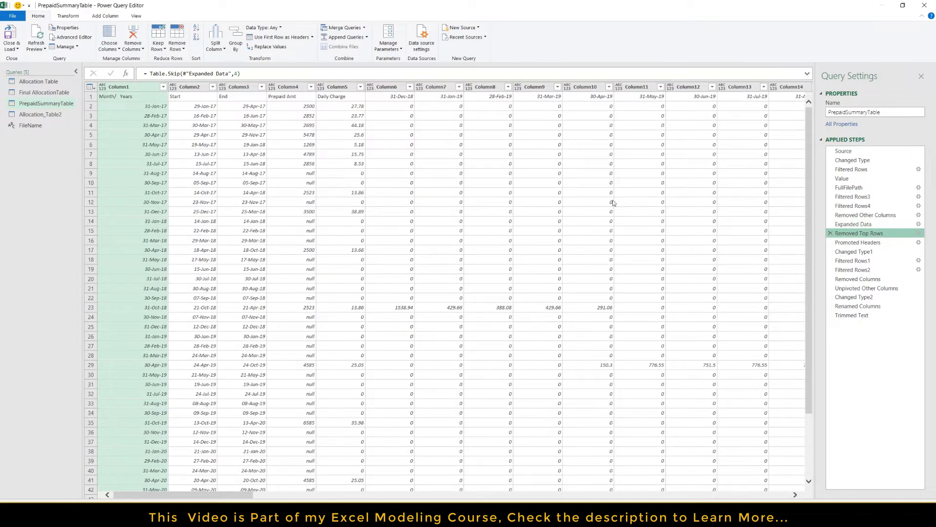
left_click(853, 224)
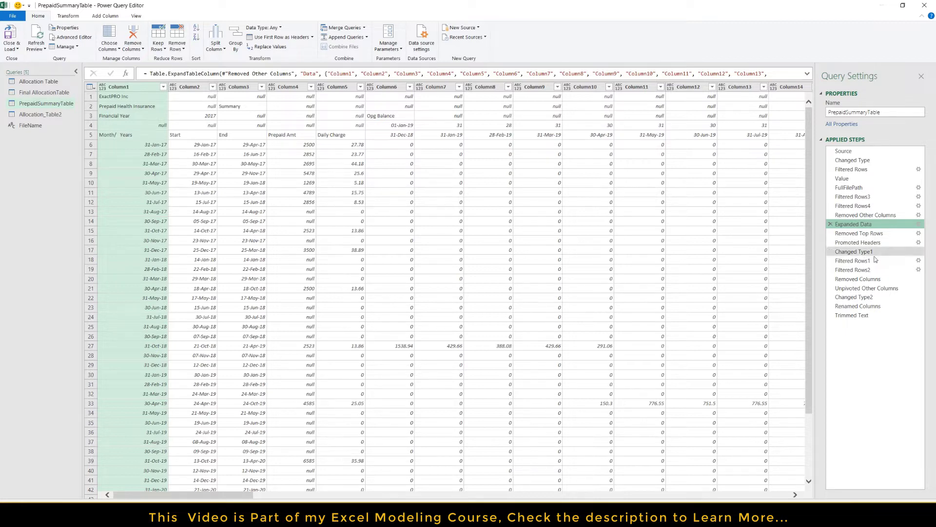
left_click(859, 233)
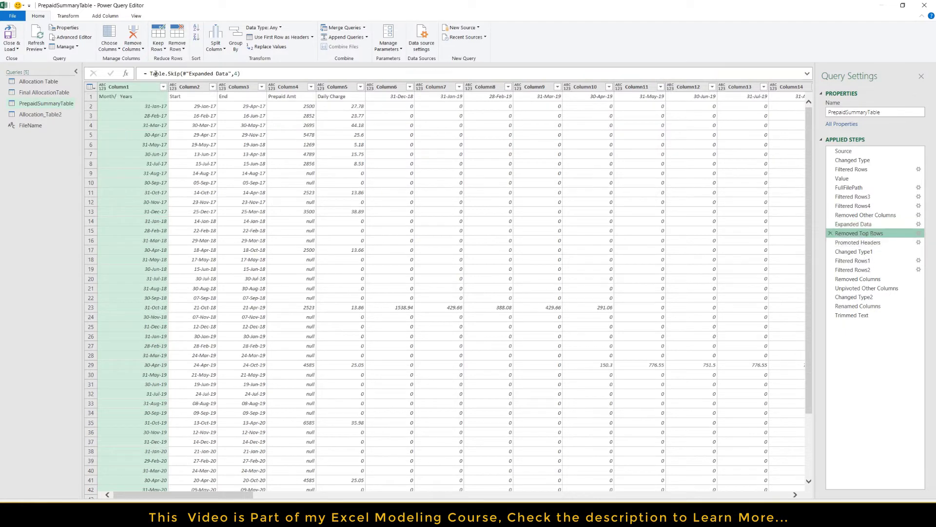
left_click(860, 242)
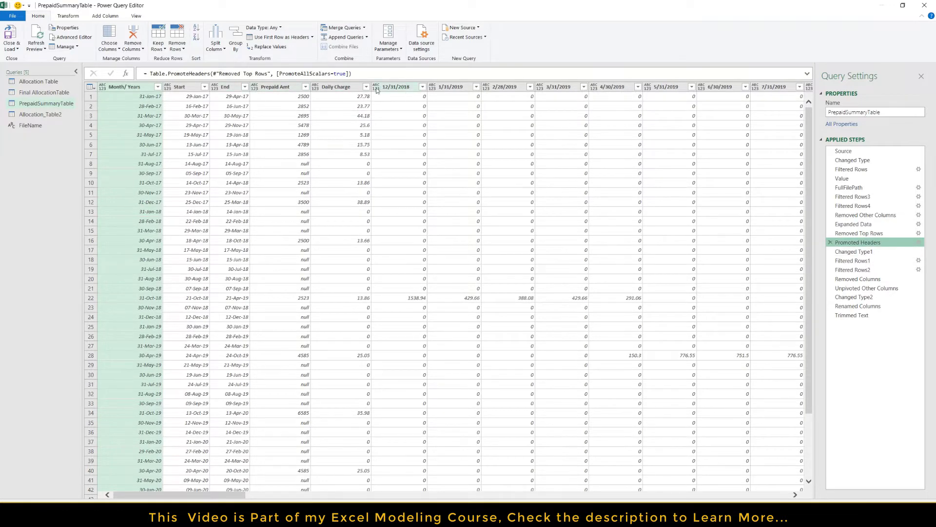
- Review the Changed Type1 and Filtered Rows1 steps, inspecting the Month/ Years filter settings without changing them
left_click(853, 253)
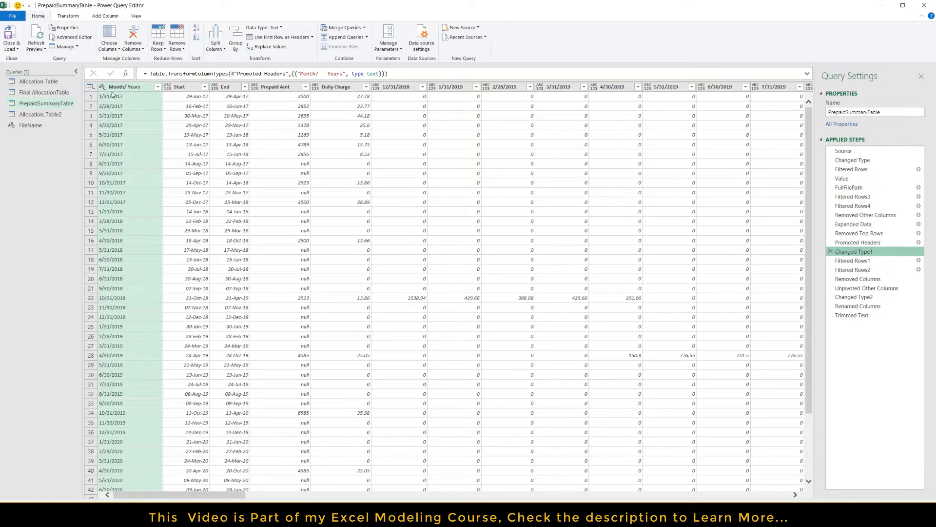
left_click(853, 260)
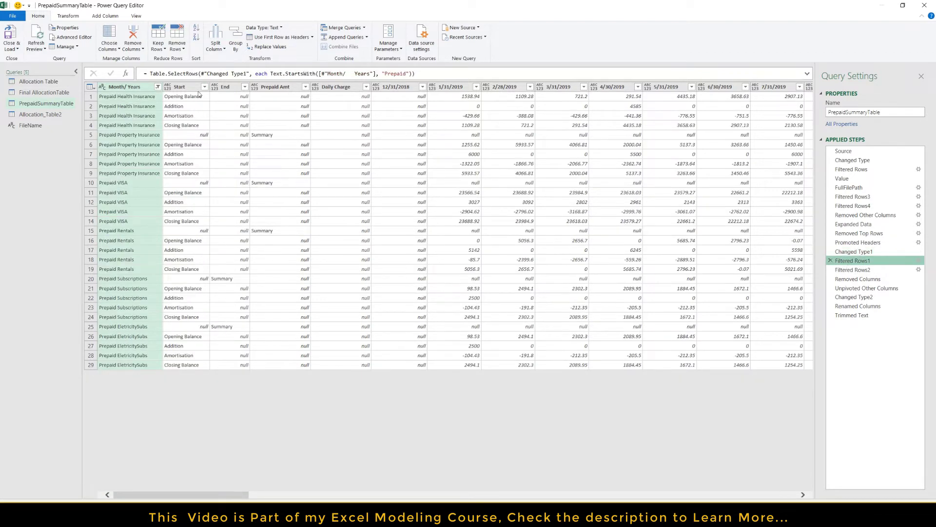
left_click(853, 252)
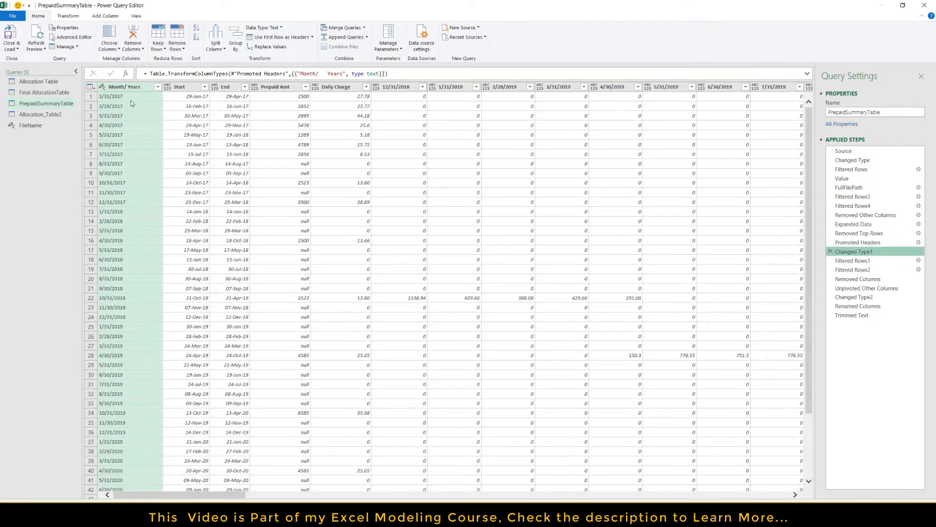
left_click(158, 87)
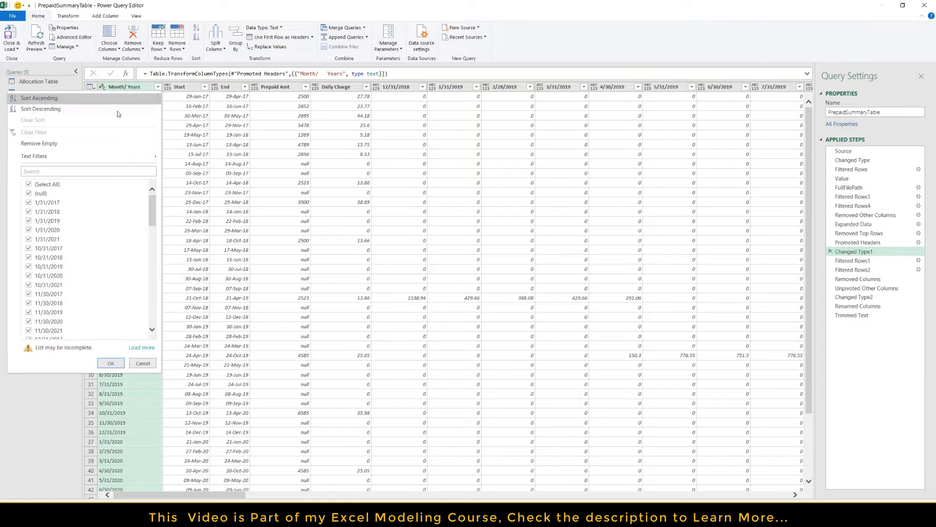
left_click(852, 260)
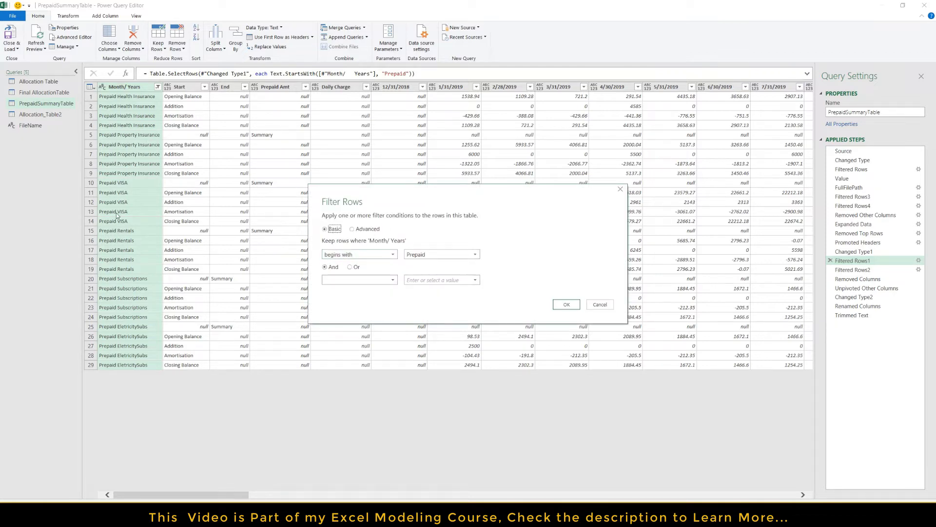
left_click(599, 304)
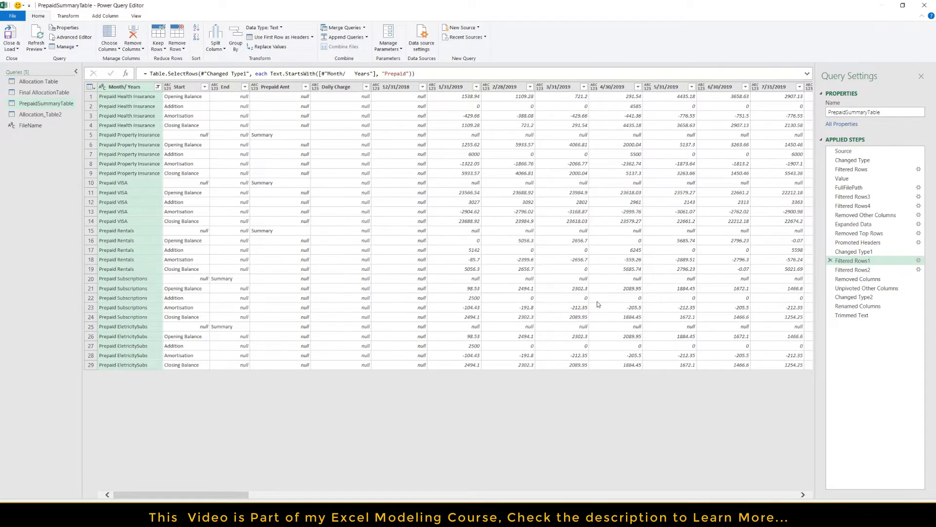
- Inspect the Filtered Rows2 filter settings for the Start column without changing them, and compare the step with Filtered Rows1
left_click(857, 271)
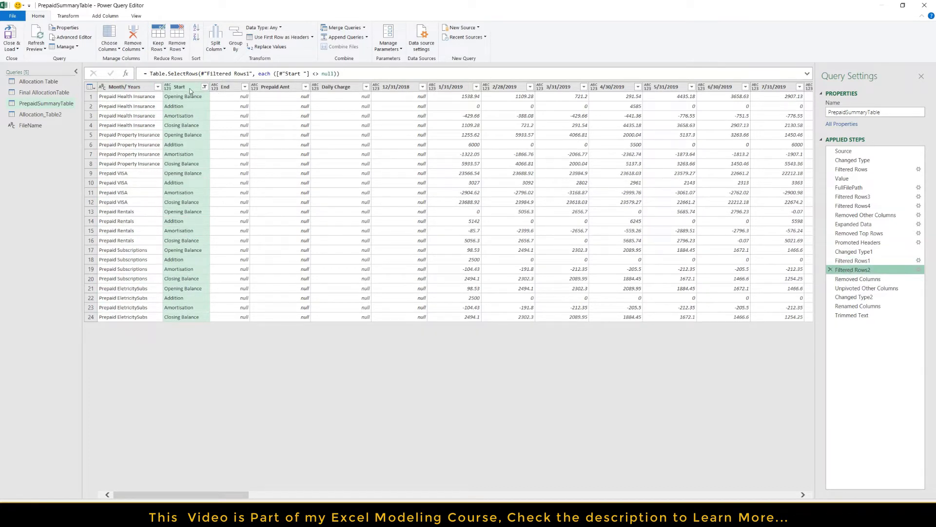
left_click(919, 270)
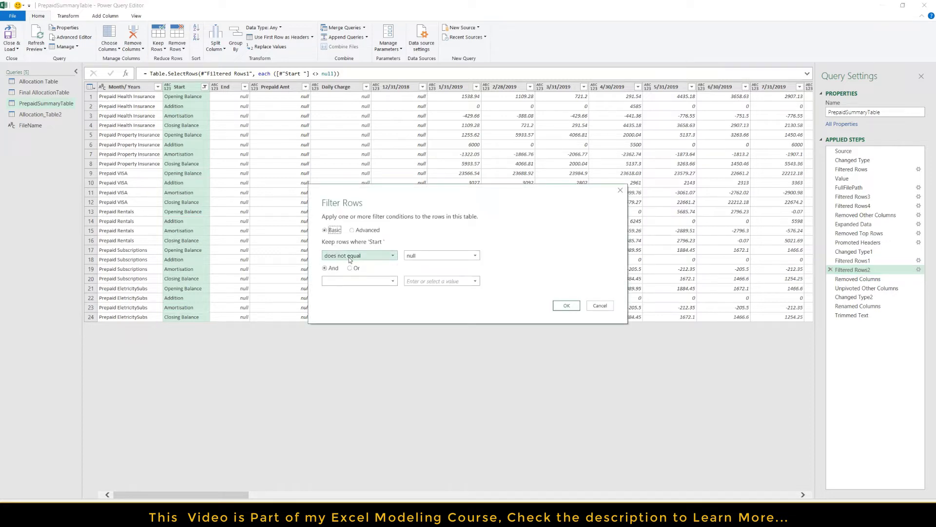
left_click(600, 306)
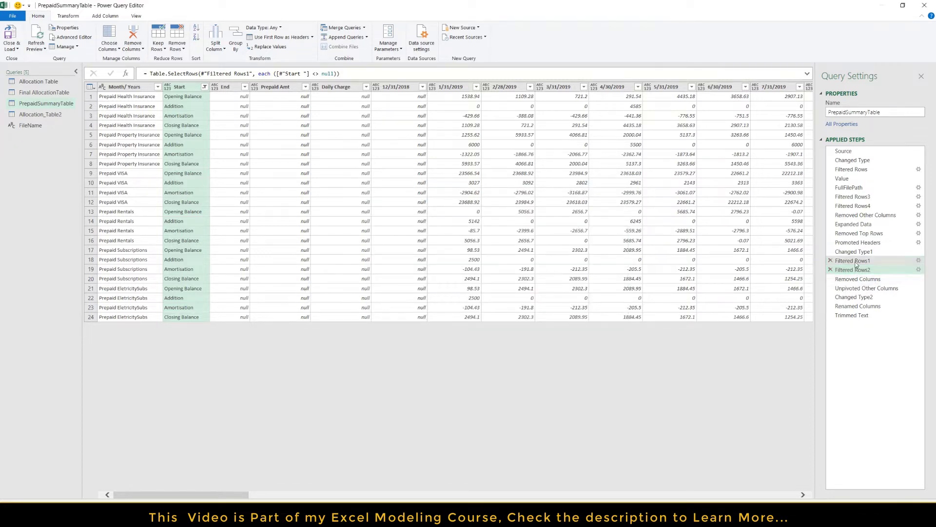
left_click(854, 261)
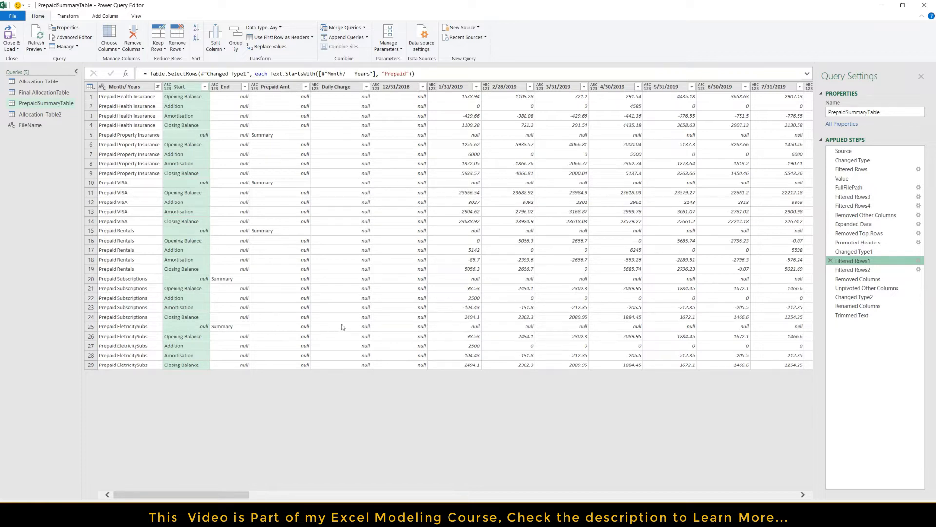
left_click(853, 270)
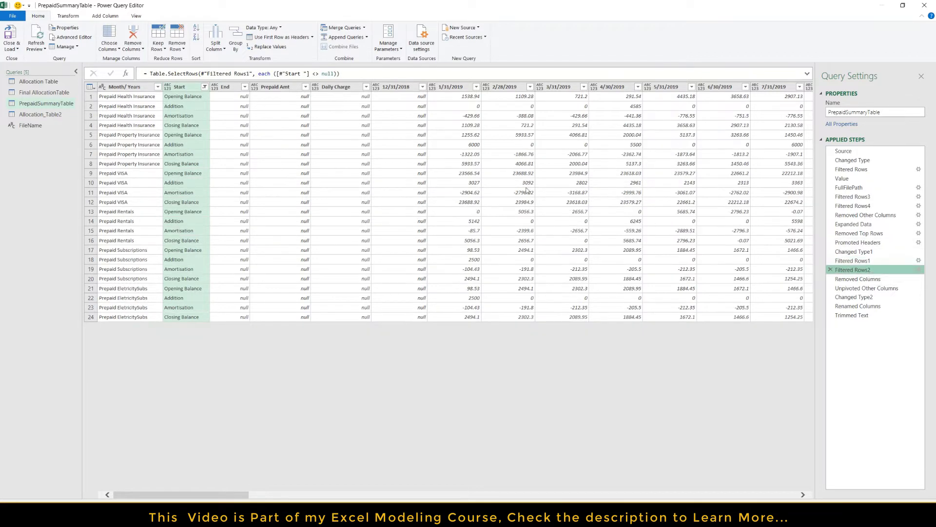
- Compare the Removed Columns step with the Filtered Rows2 and Unpivoted Other Columns steps
left_click(862, 280)
left_click(855, 269)
left_click(862, 279)
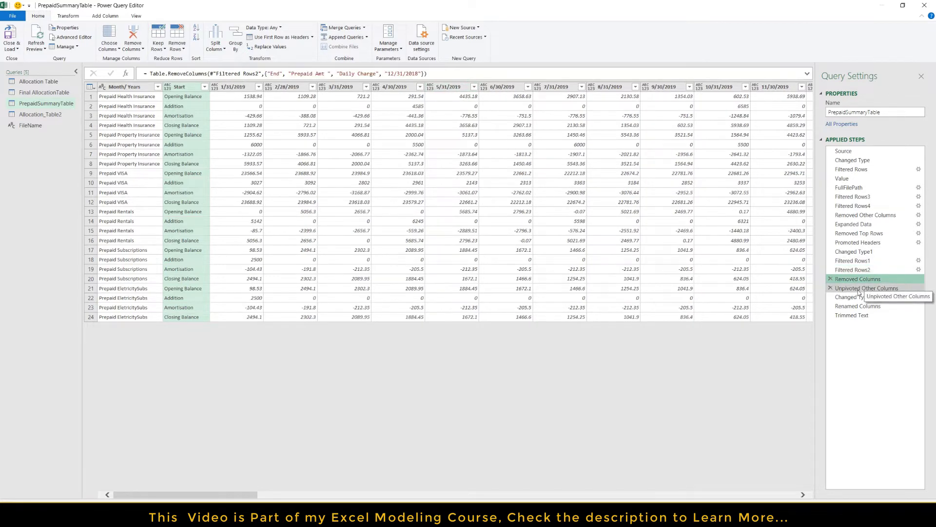
left_click(859, 288)
left_click(859, 279)
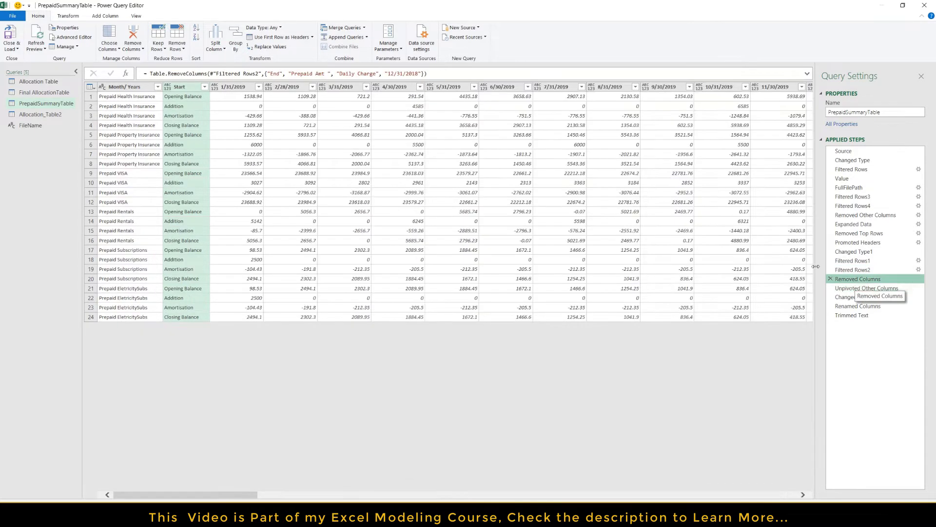
- Review PrepaidSummaryTable's Unpivoted Other Columns, Changed Type2 and Renamed Columns steps
left_click(143, 87)
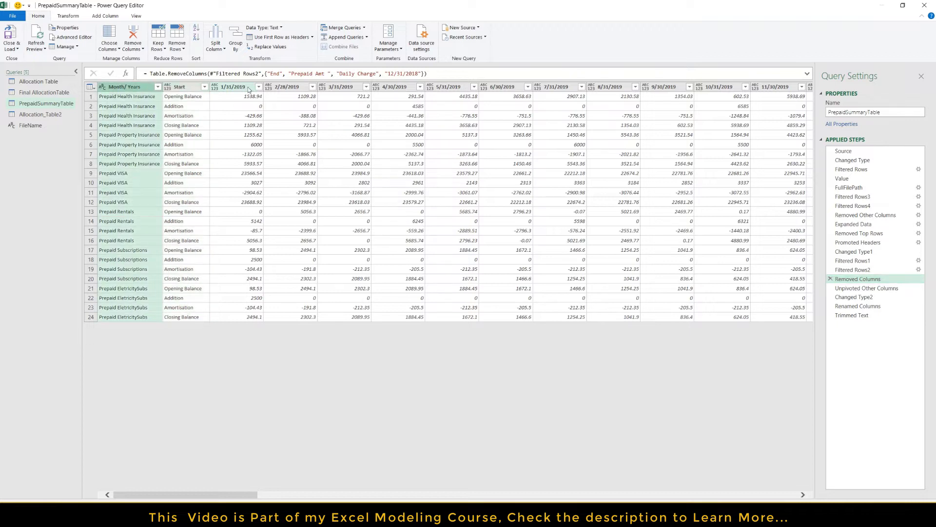
left_click(864, 289)
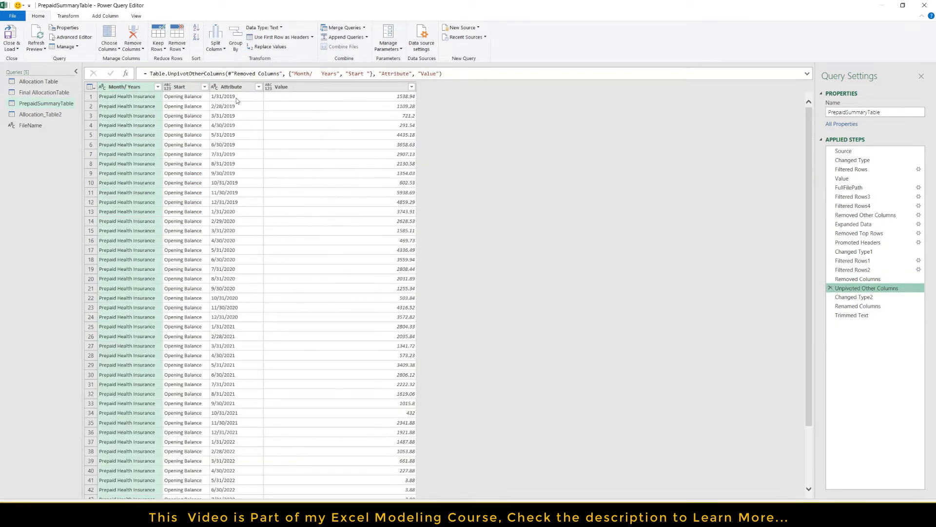
left_click(834, 297)
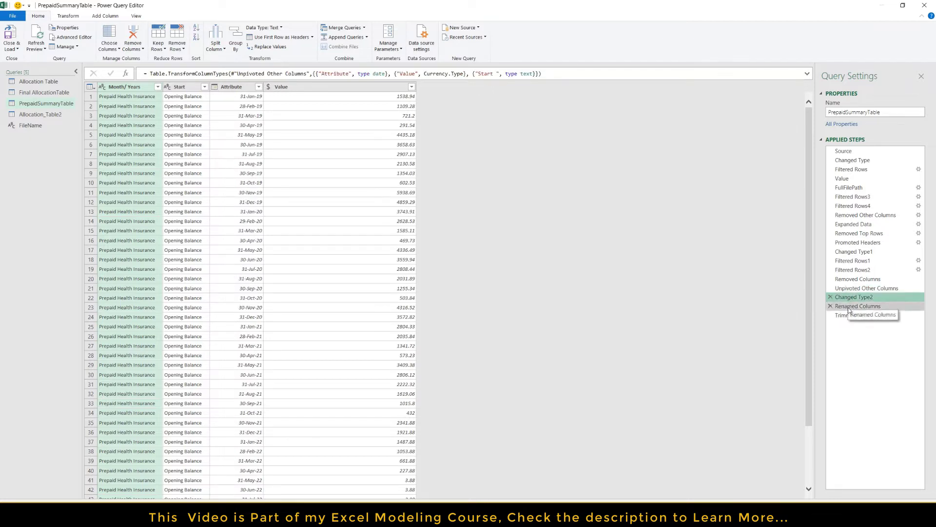
left_click(849, 307)
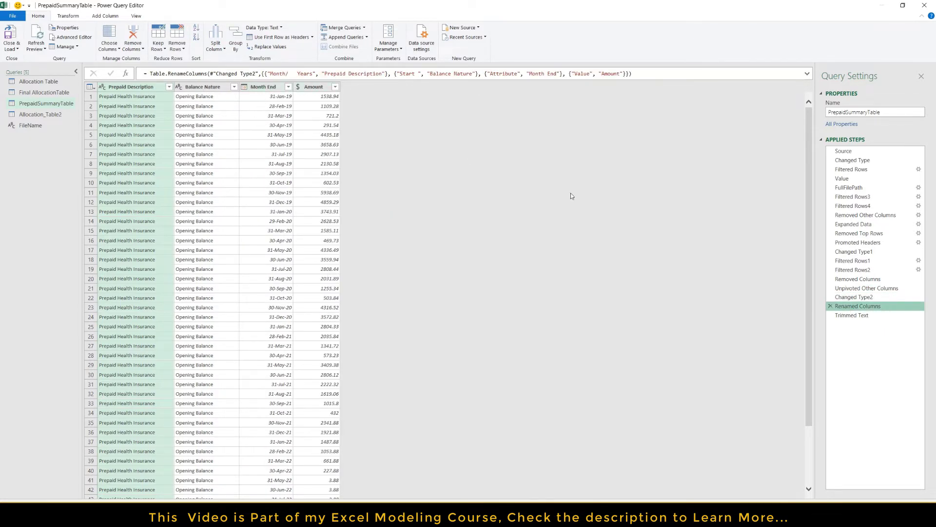
- Review the Trimmed Text step, examining the Prepaid Description and Balance Nature columns it applies to
left_click(853, 315)
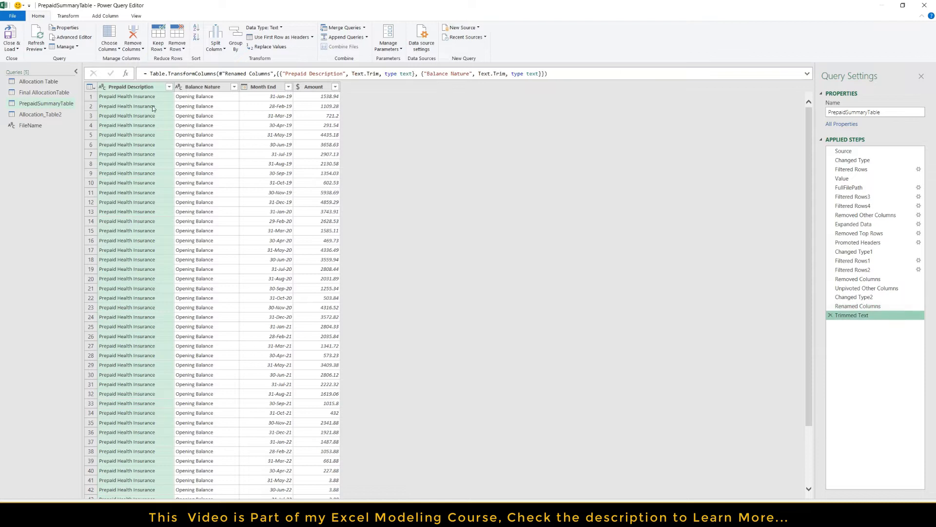
left_click(199, 88)
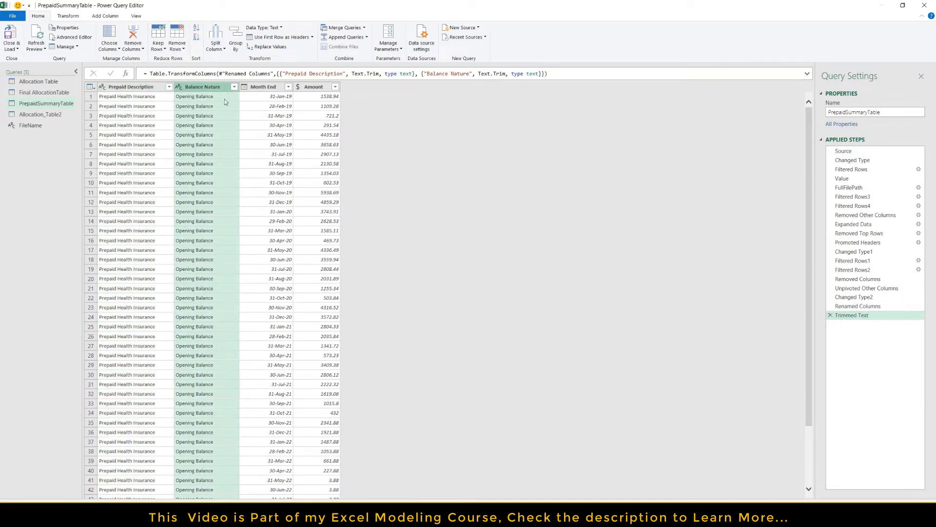
left_click(147, 87)
left_click(187, 88)
left_click(128, 87)
left_click(193, 87)
- Open the Final AllocationTable query and inspect its Source step's merge settings without changing them
left_click(44, 92)
left_click(845, 152)
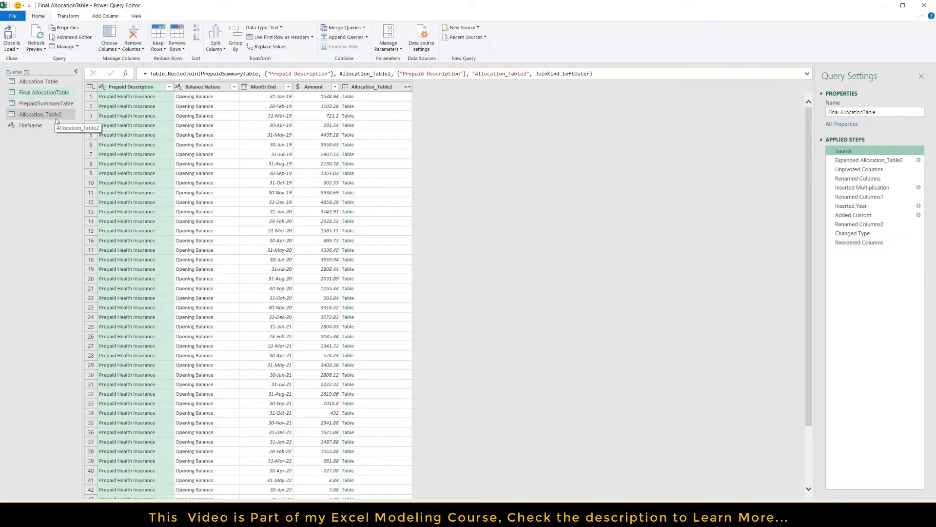
left_click(918, 152)
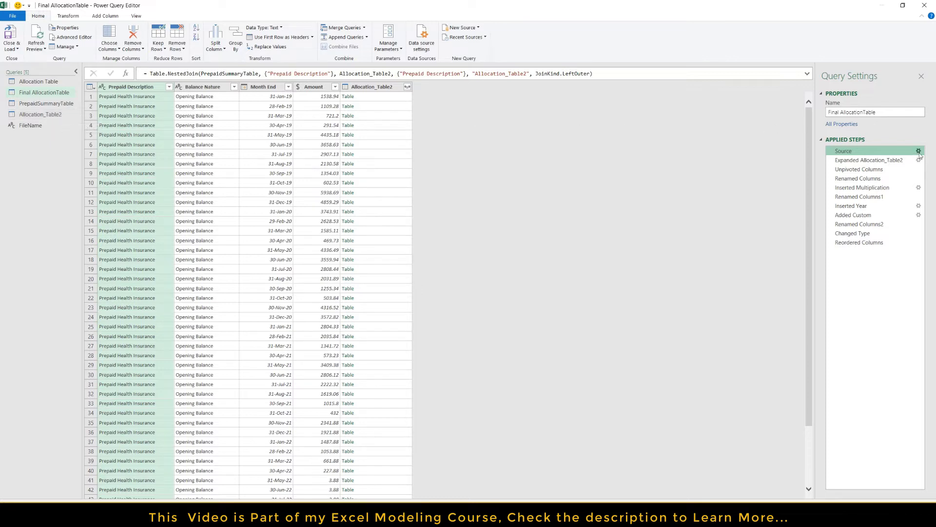
left_click_drag(356, 123, 510, 119)
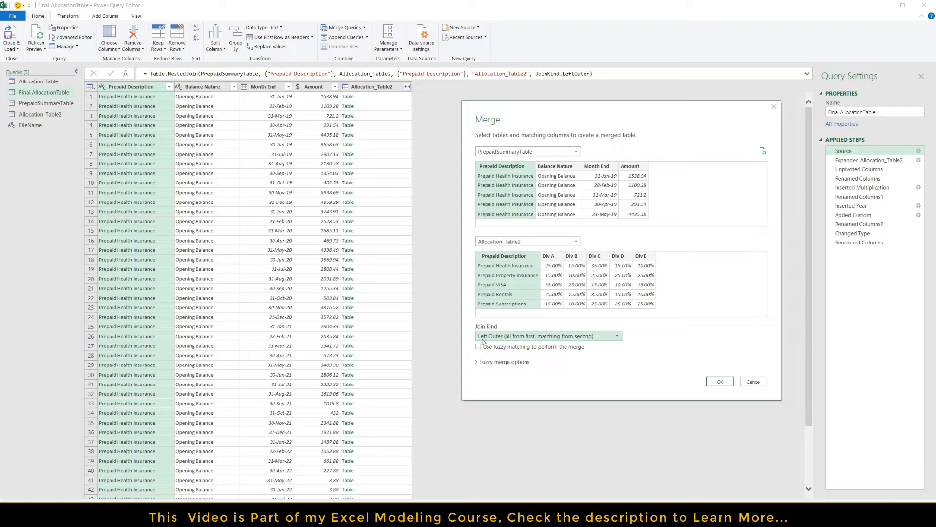
left_click(720, 382)
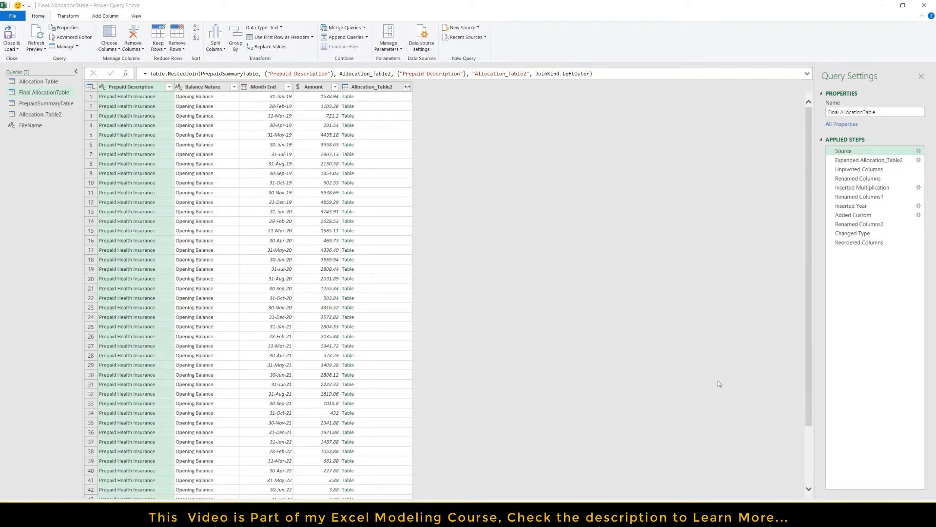
- Compare the Expanded Allocation_Table2 step with Source, and preview several nested tables in Source's Allocation_Table2 column
left_click(870, 162)
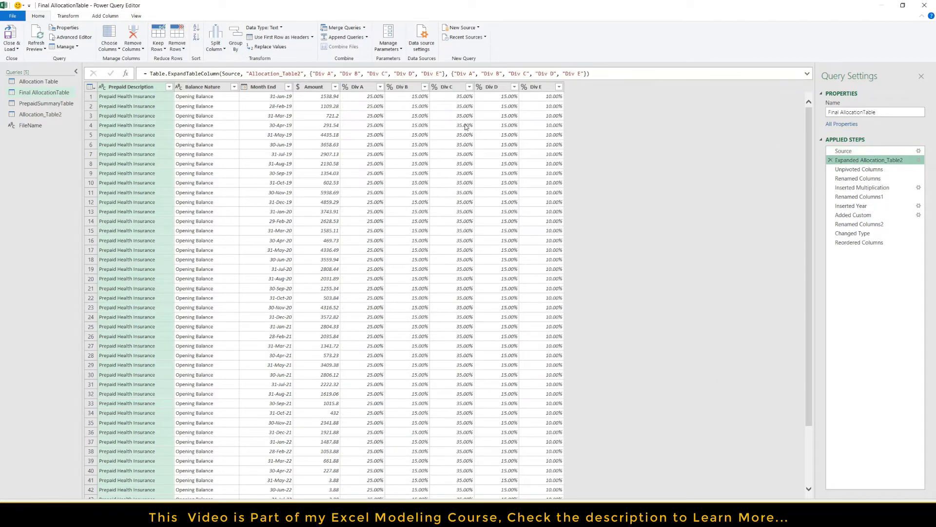
left_click(843, 151)
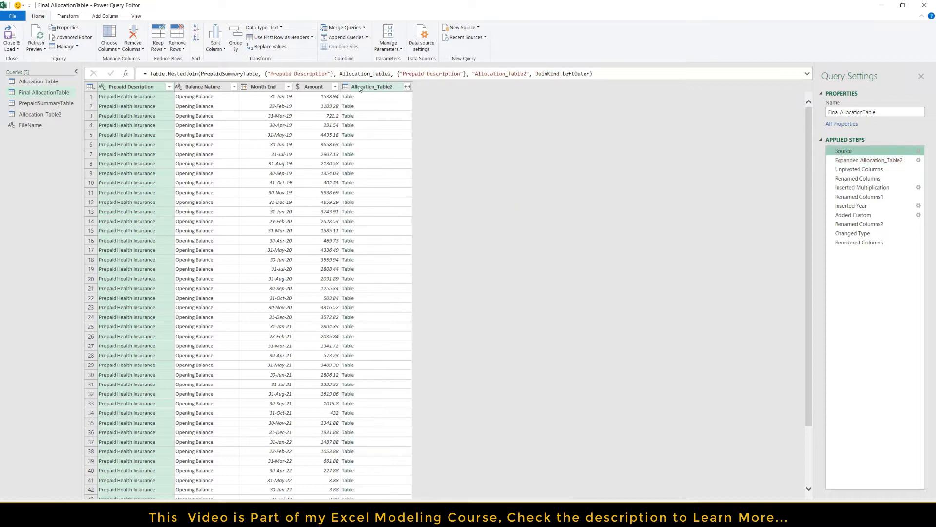
left_click(375, 104)
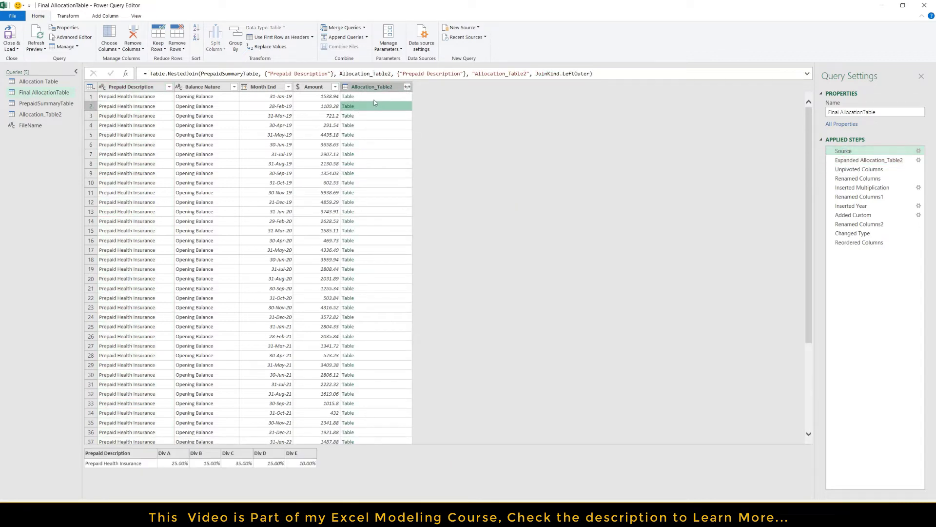
left_click(371, 118)
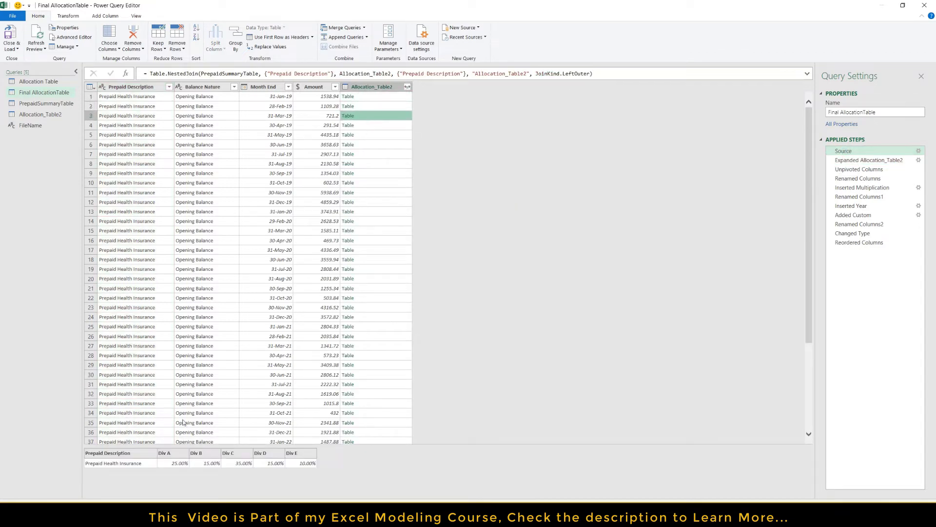
left_click(390, 185)
left_click(381, 211)
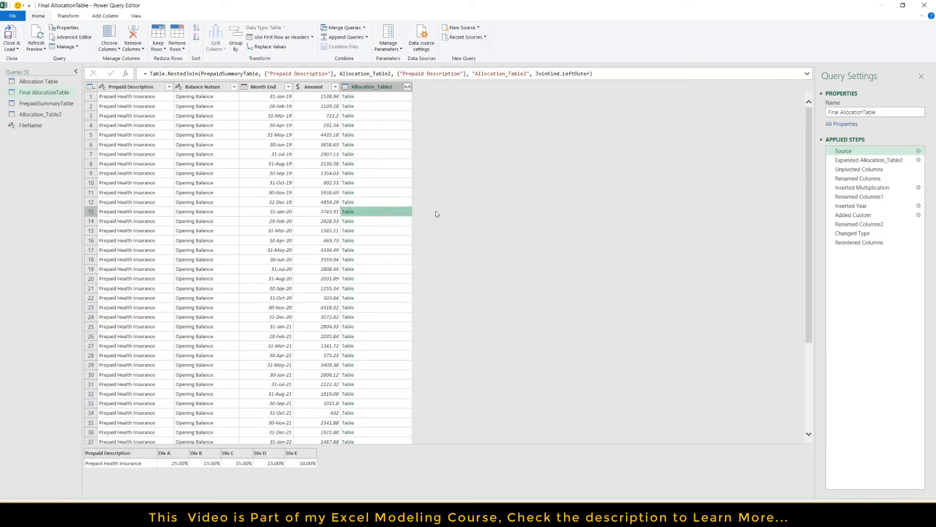
- Inspect which columns the Expanded Allocation_Table2 step expands, leaving its settings as they are
left_click(853, 162)
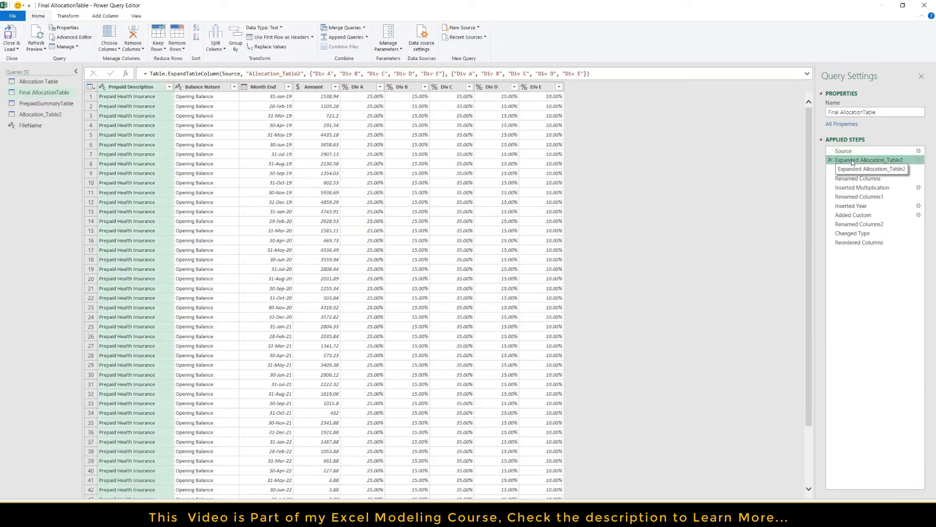
left_click(919, 161)
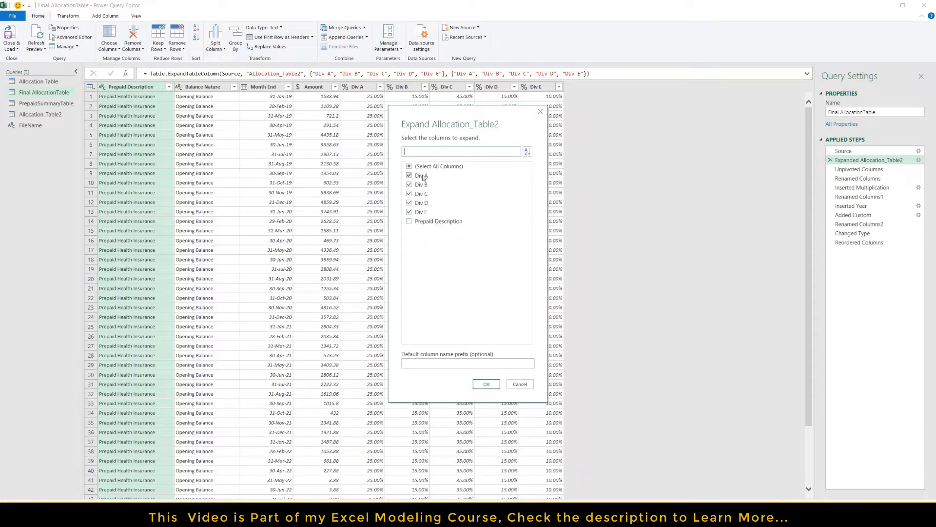
left_click(483, 385)
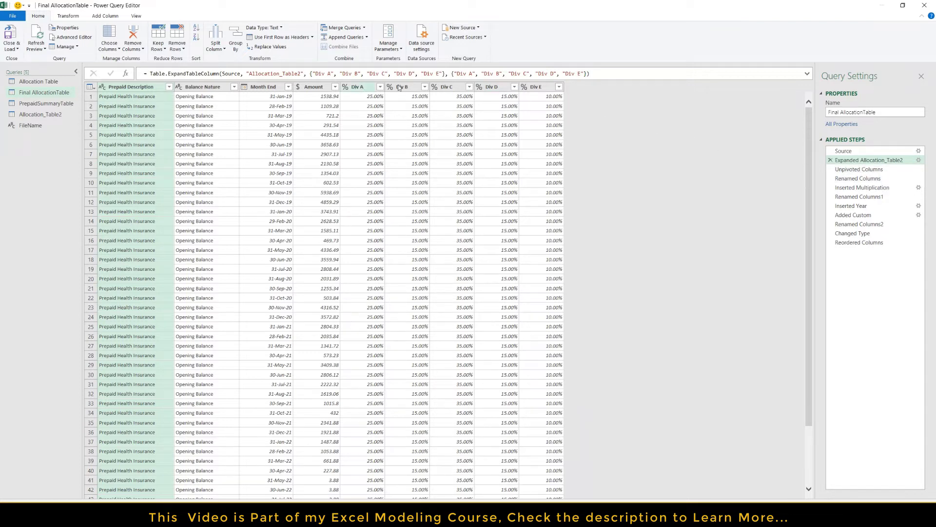
- Select the Div A through Div E columns, and compare them with the Unpivoted Columns and Renamed Columns steps
left_click(364, 90)
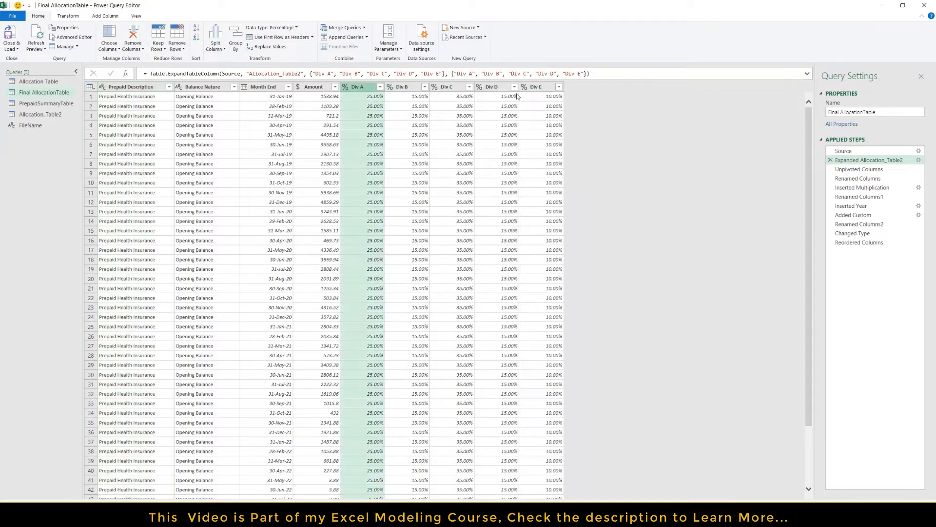
left_click(545, 89, "shift")
left_click(859, 169)
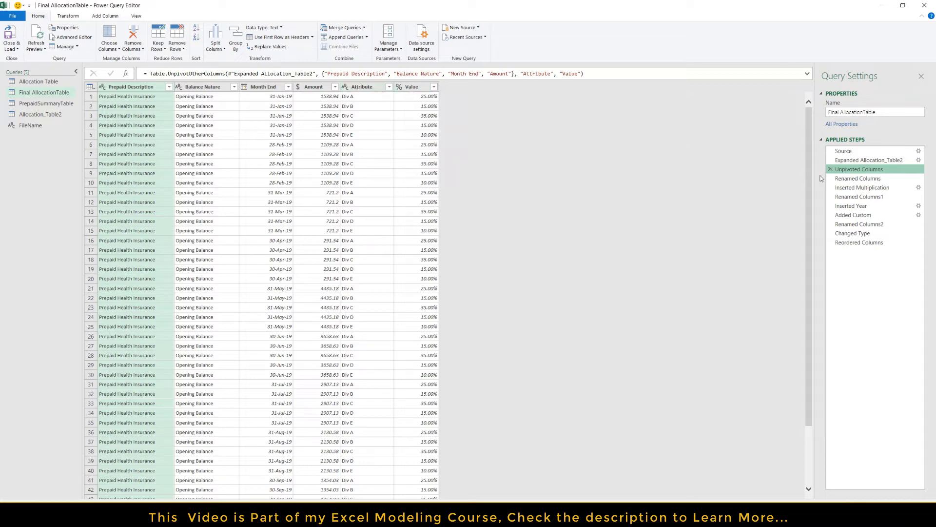
left_click(860, 179)
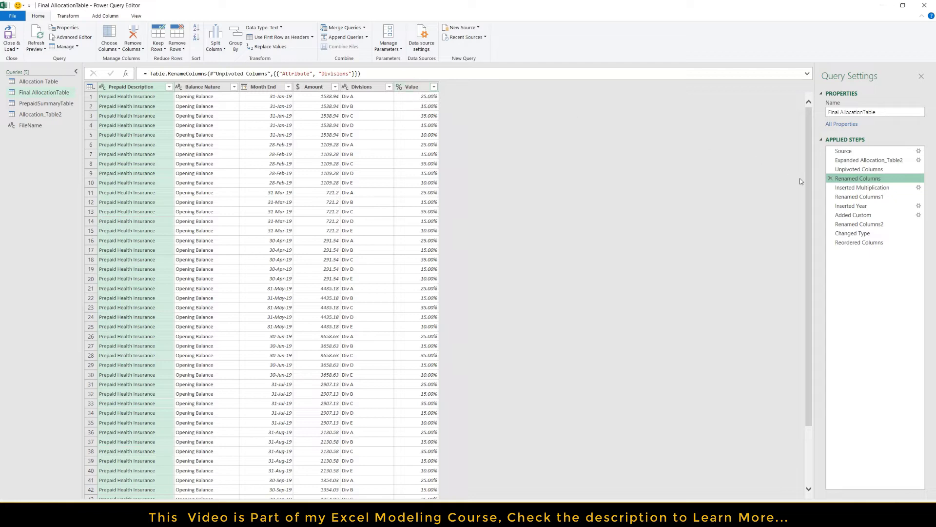
- Review the Inserted Multiplication step by selecting its Amount and Value columns and viewing the standard arithmetic operations without applying any
left_click(851, 189)
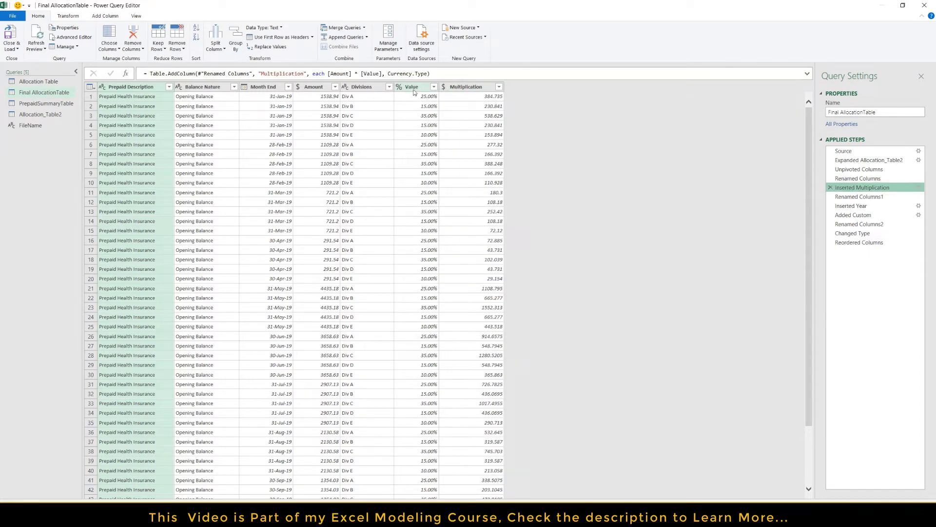
left_click(260, 89)
left_click(313, 89)
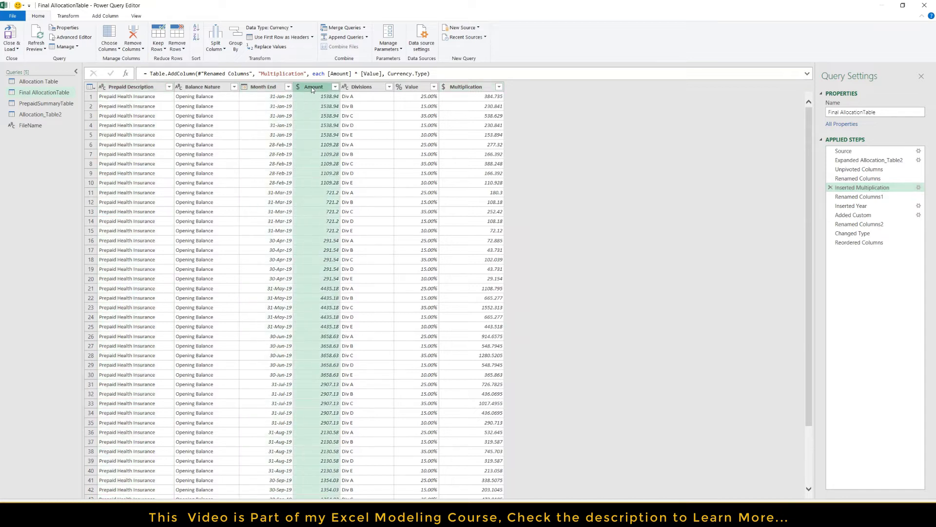
left_click(413, 89, "ctrl")
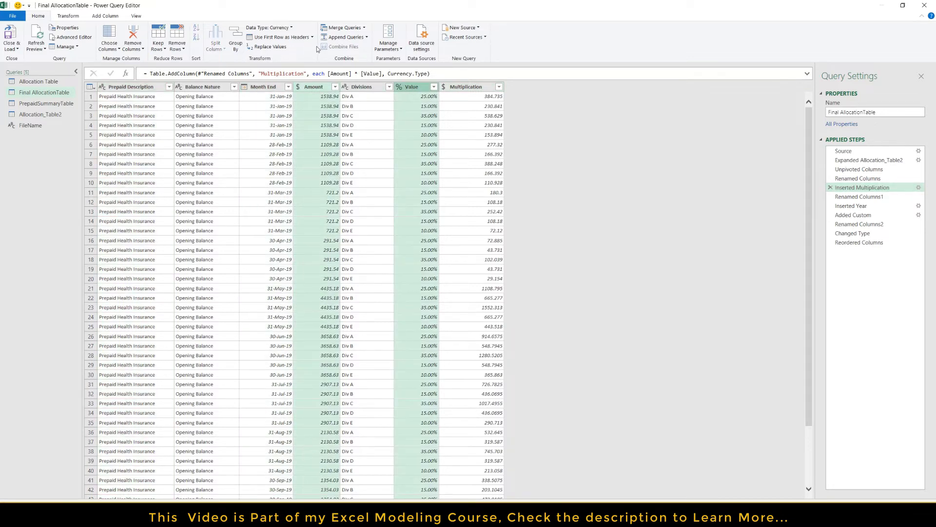
left_click(105, 16)
left_click(238, 49)
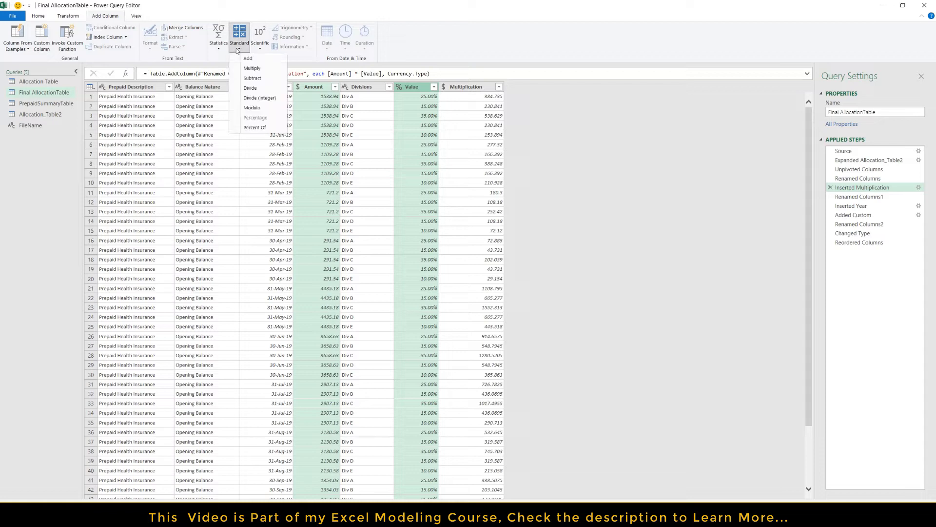
left_click(554, 131)
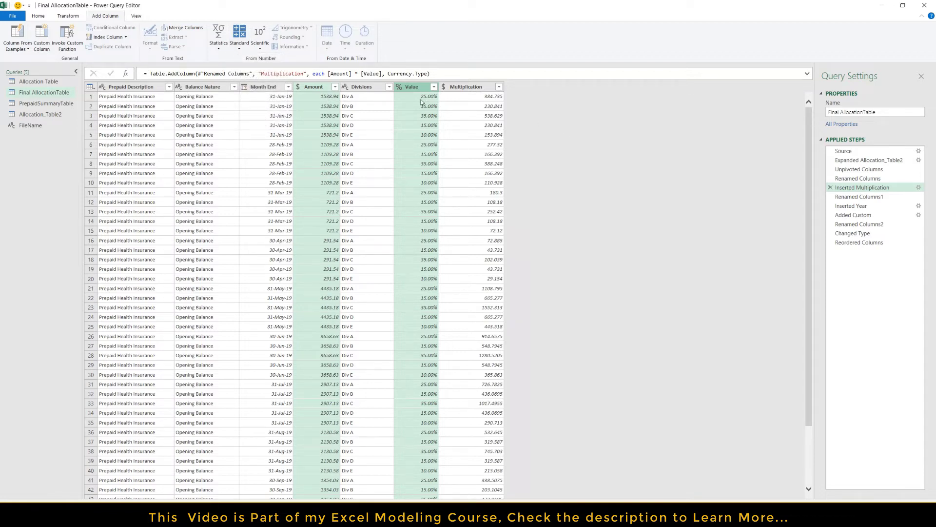
- Review the Renamed Columns1 and Inserted Year steps, examining a value in the Year column
left_click(861, 196)
left_click(851, 207)
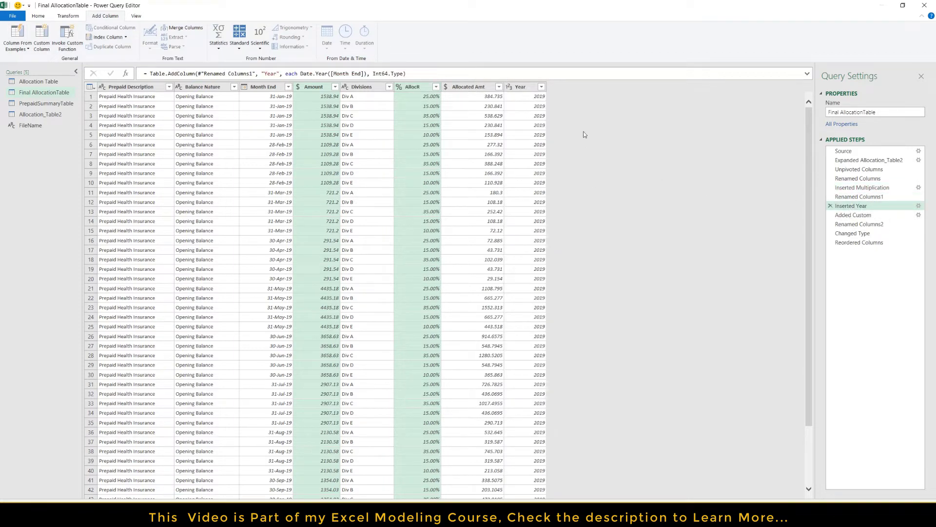
left_click(526, 126)
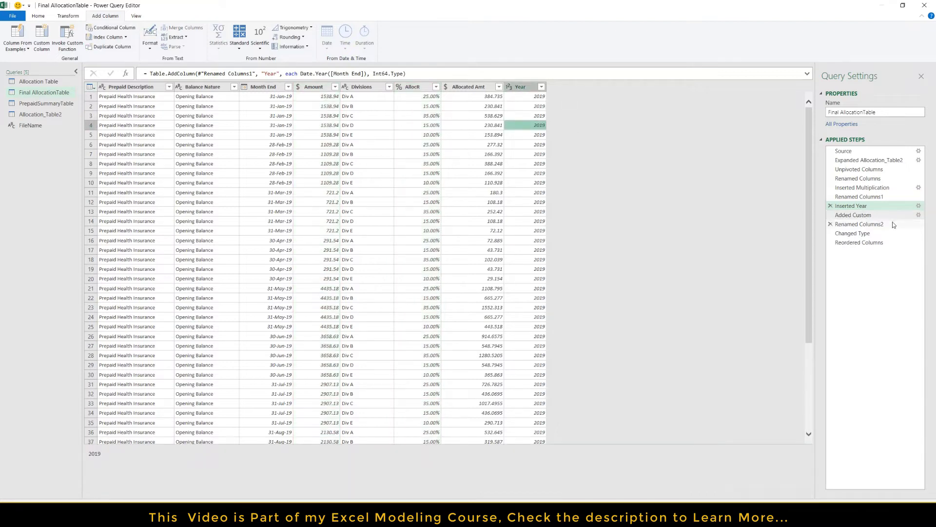
- Review the Added Custom step's column and inspect its custom column formula without changing it
left_click(852, 215)
left_click(565, 87)
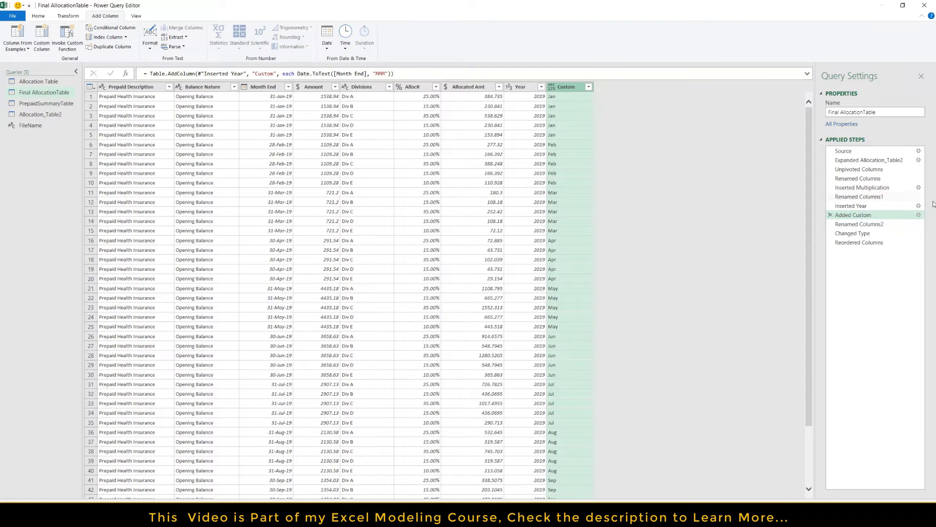
left_click(918, 215)
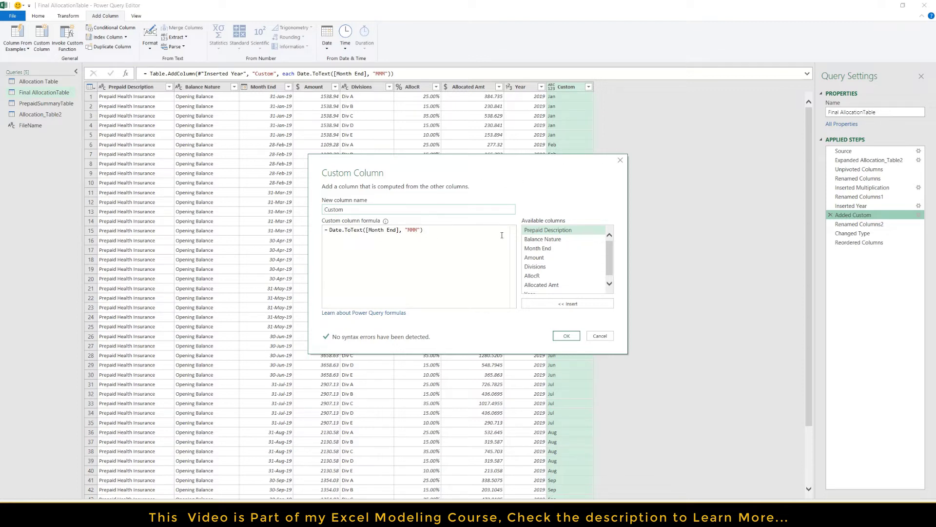
left_click(592, 336)
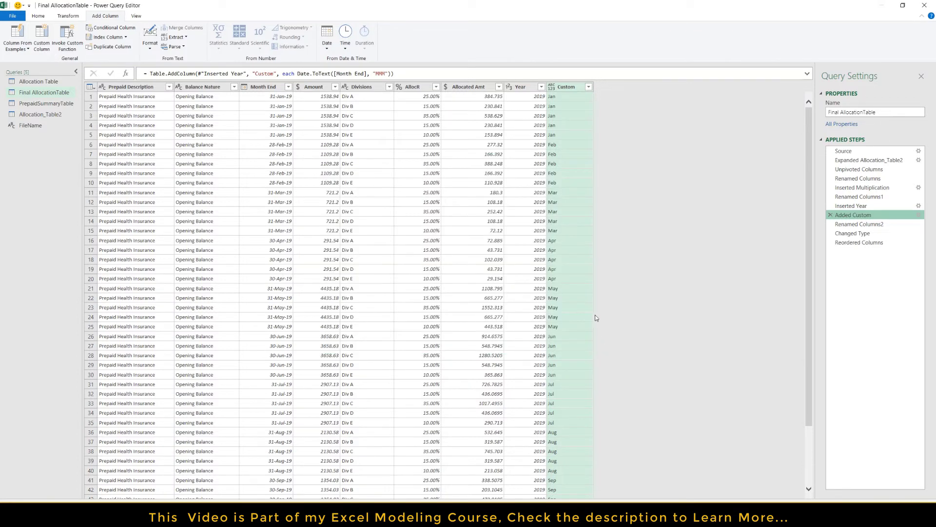
- Review the Renamed Columns2, Changed Type and Reordered Columns steps, examining where the Month Name and Year columns are placed
left_click(858, 224)
left_click(857, 233)
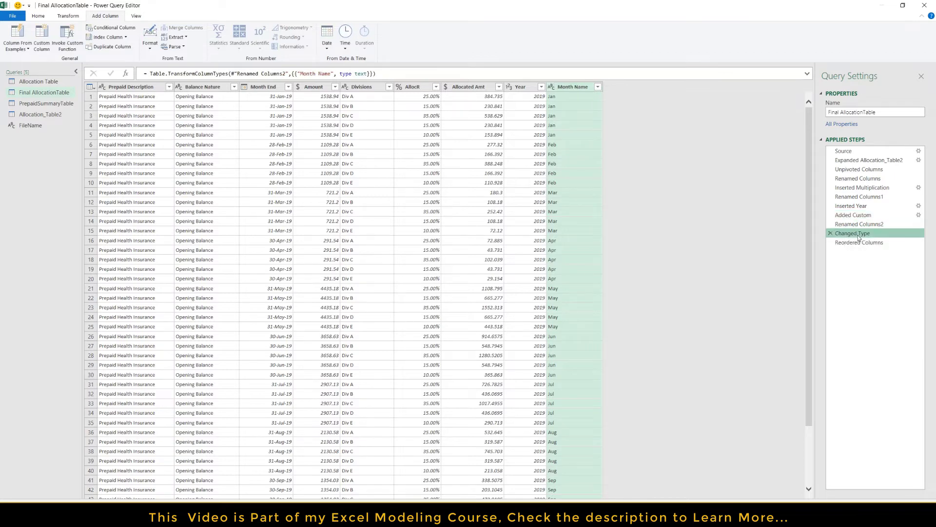
left_click(859, 243)
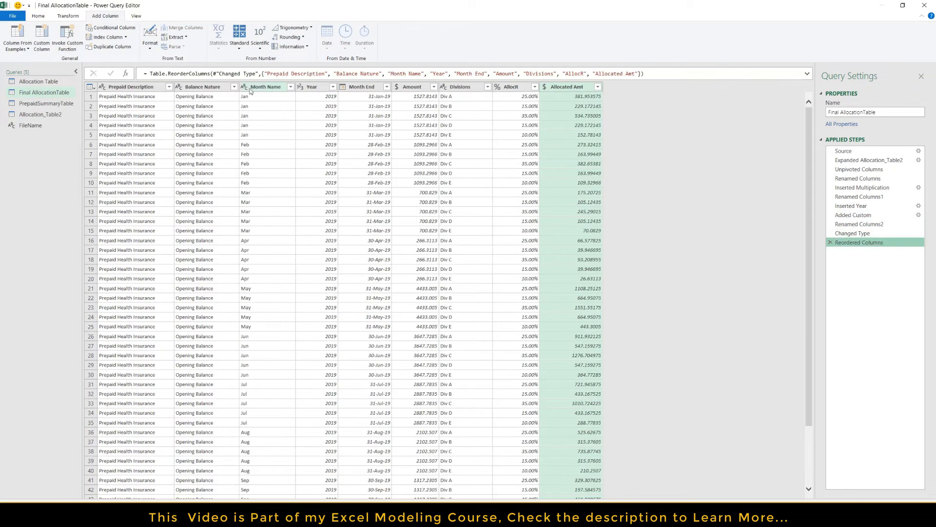
left_click(257, 88)
left_click(313, 90)
left_click(273, 88)
left_click(318, 88)
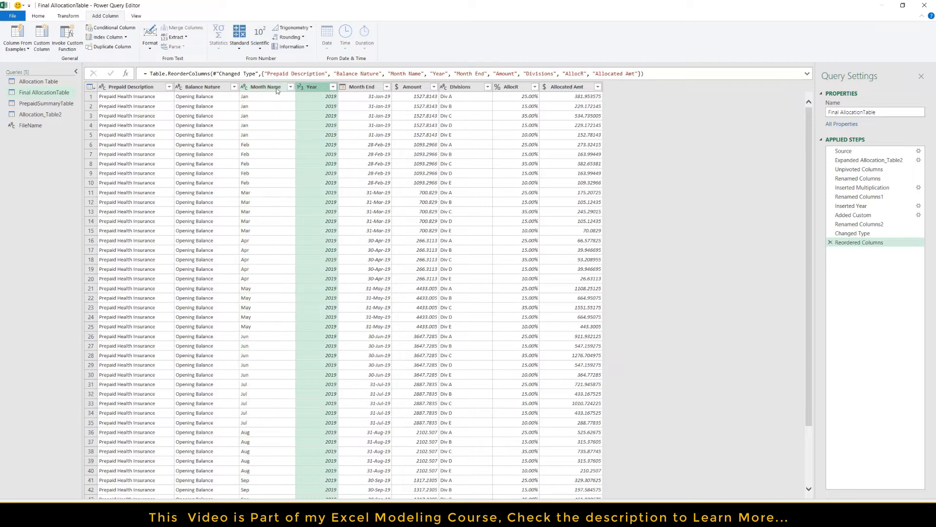
left_click(38, 15)
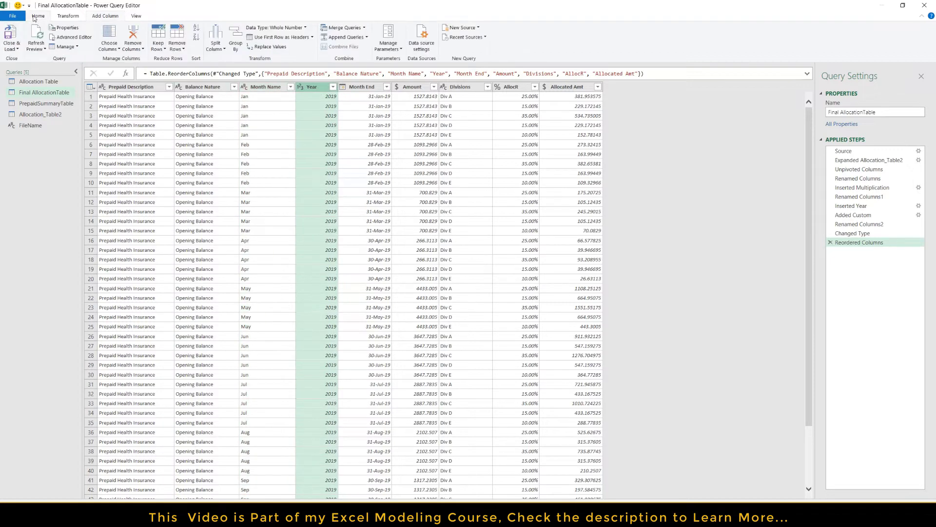
- Close and load the Final AllocationTable query, and examine the AllocationTable sheet's row values and Balance Nature column
left_click(11, 38)
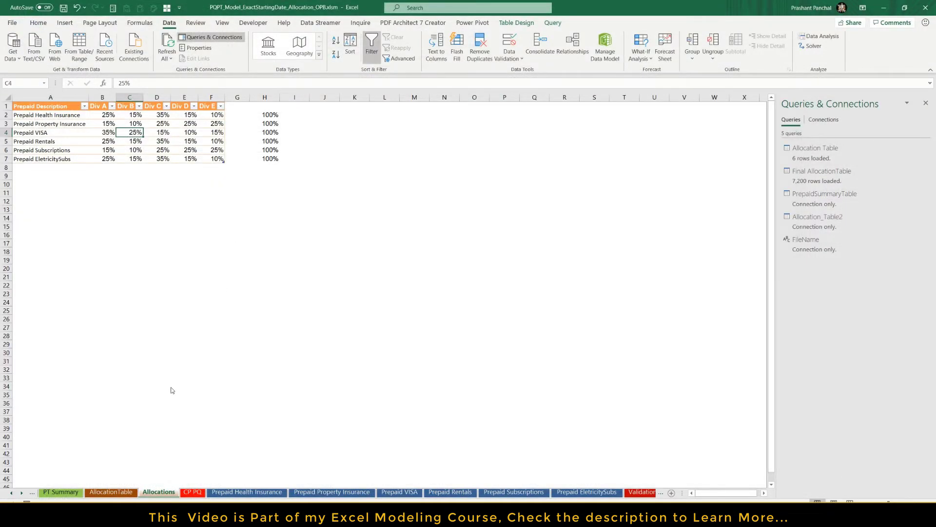
left_click(118, 494)
left_click(200, 203)
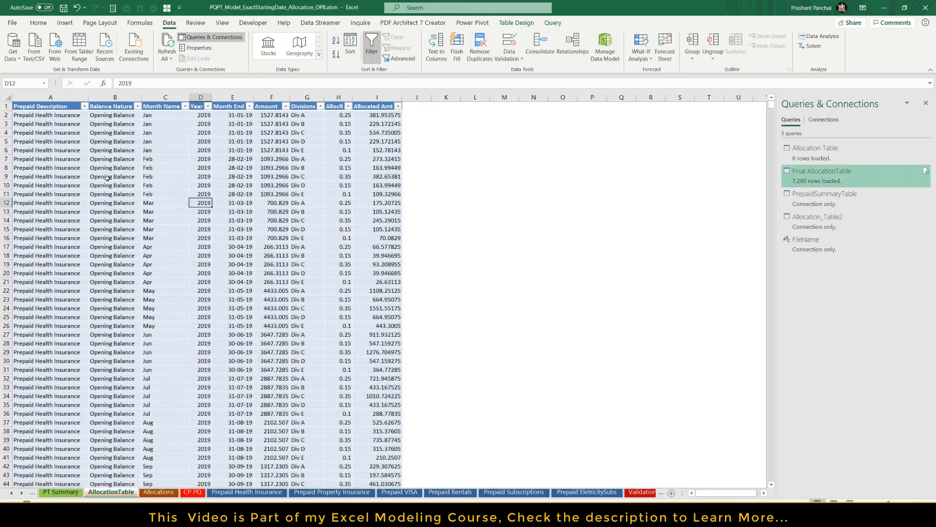
left_click(227, 186)
key("Right")
key("Right")
key("Right")
key("Right")
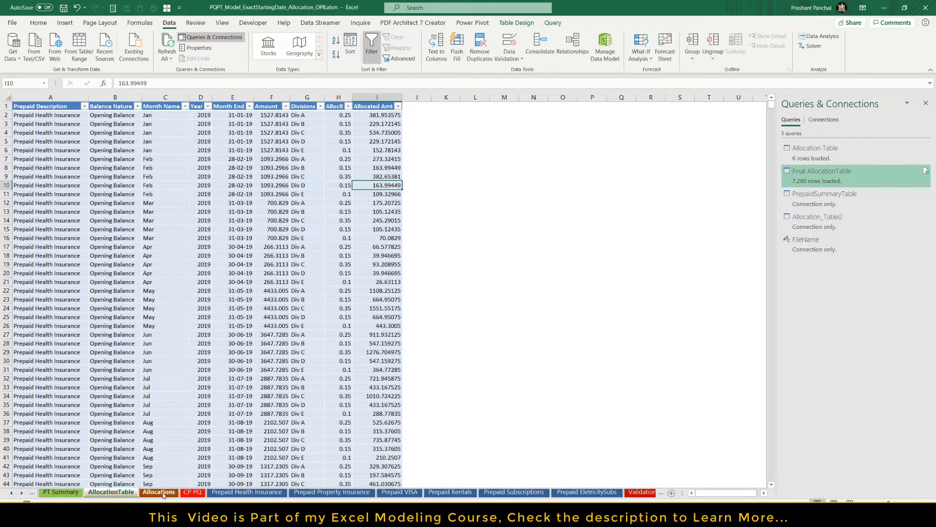
left_click(117, 247)
left_click_drag(112, 133, 115, 291)
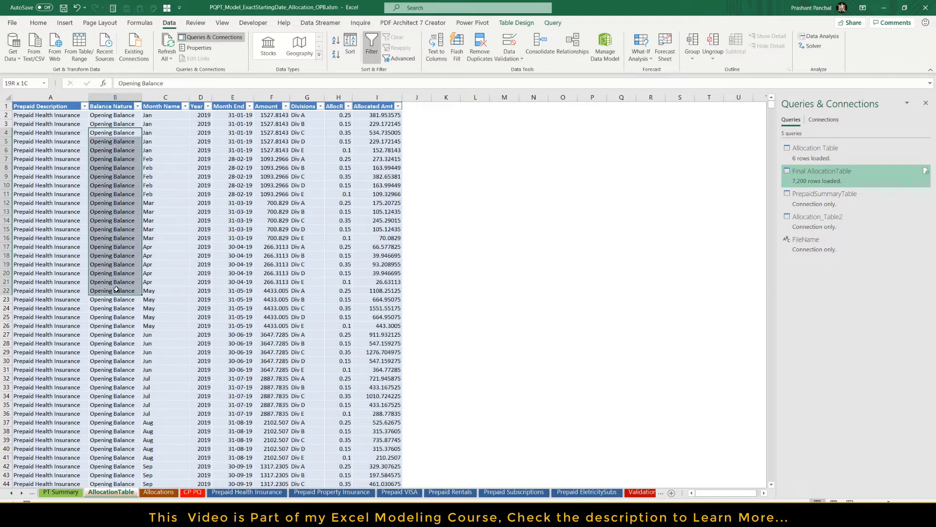
- Open the PrepaidSummaryTable query, look through its Balance Nature rows, and close and load it
double_click(822, 200)
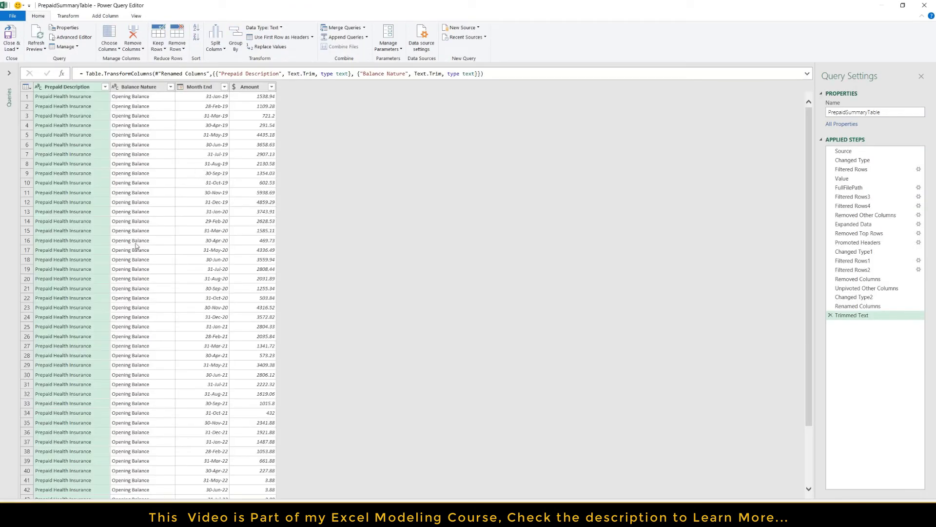
scroll(136, 259, "down", 5)
scroll(136, 260, "up", 5)
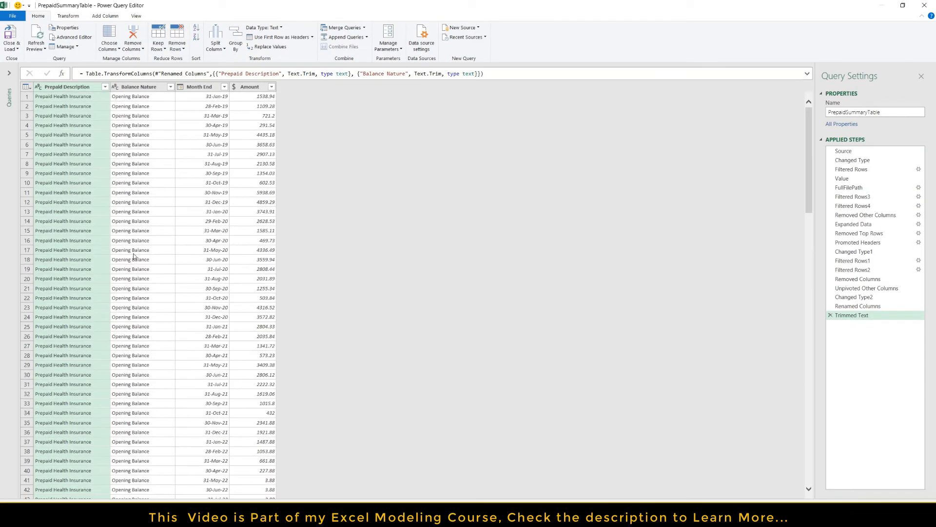
left_click(10, 39)
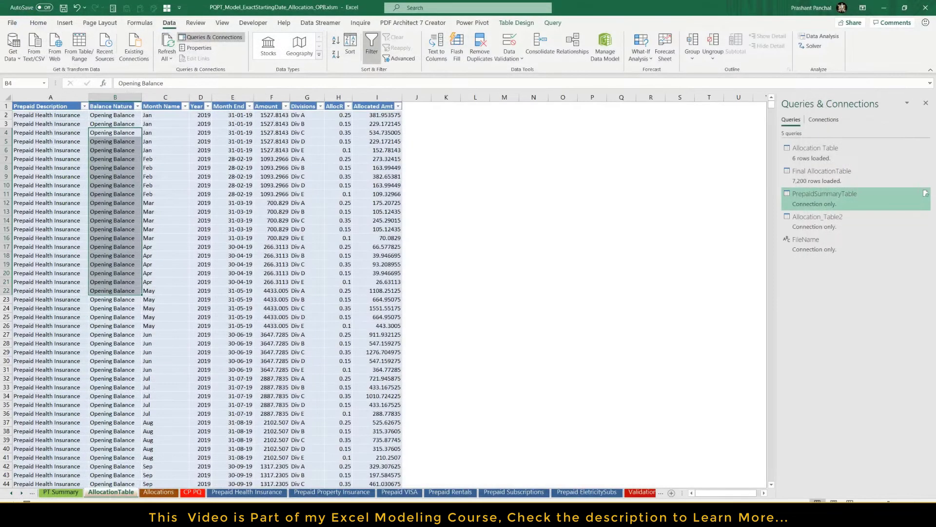
- Examine the Opening Balance, Addition, Amortisation and Closing Balance labels below the schedule on the Prepaid Health Insurance sheet
left_click(246, 492)
scroll(183, 381, "down", 15)
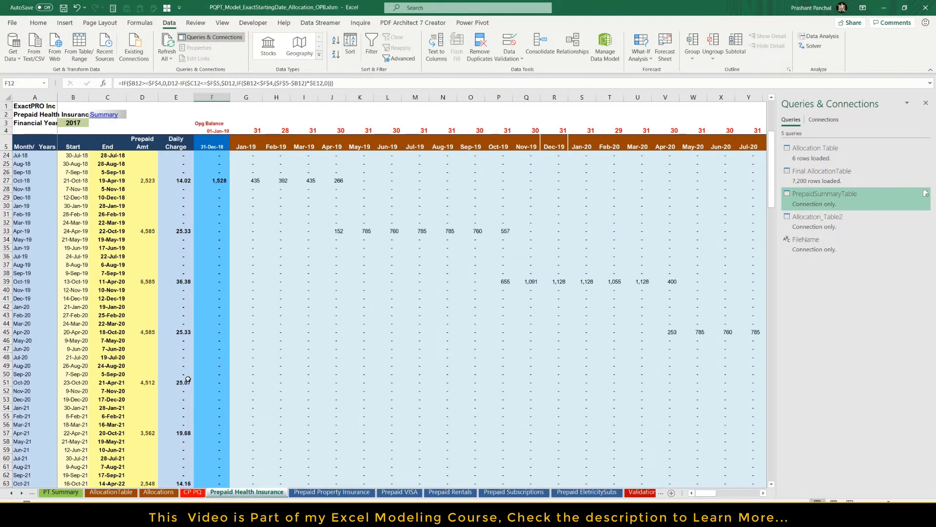
scroll(183, 381, "up", 3)
left_click_drag(63, 316, 65, 340)
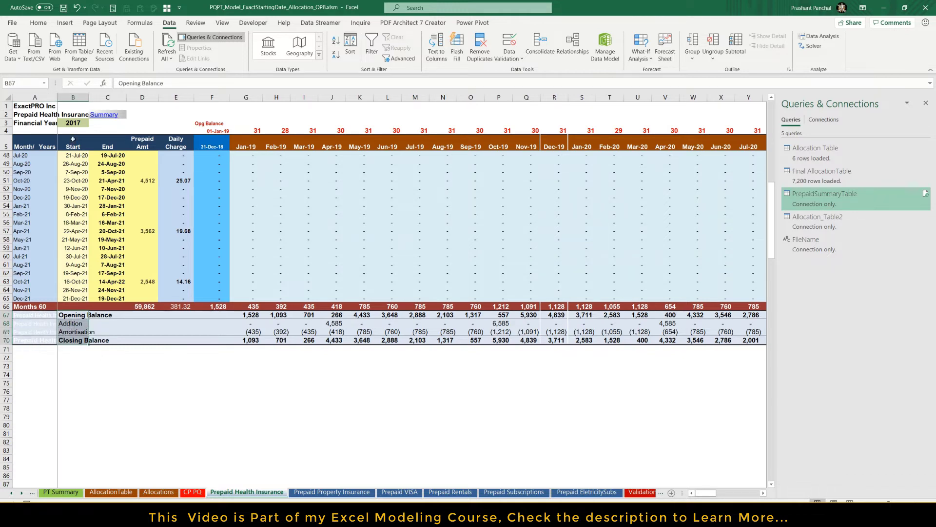
left_click(65, 315)
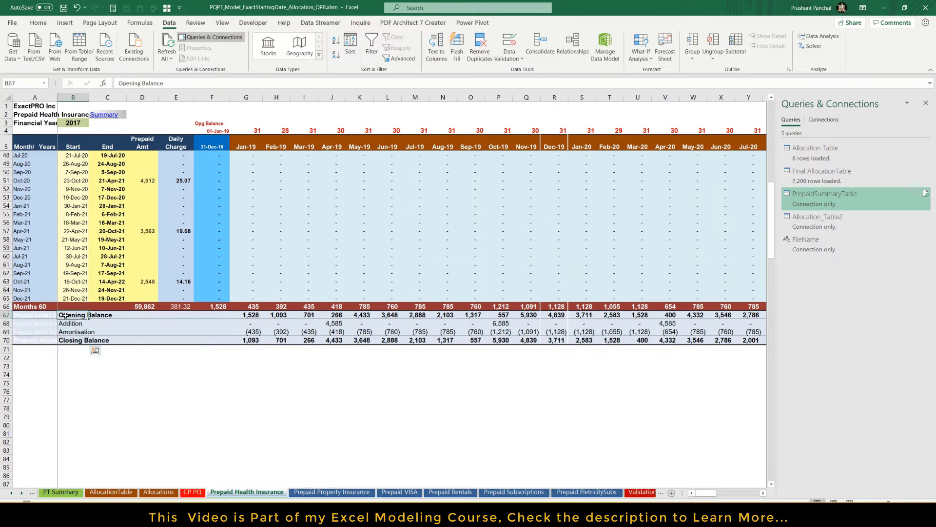
left_click_drag(66, 315, 67, 339)
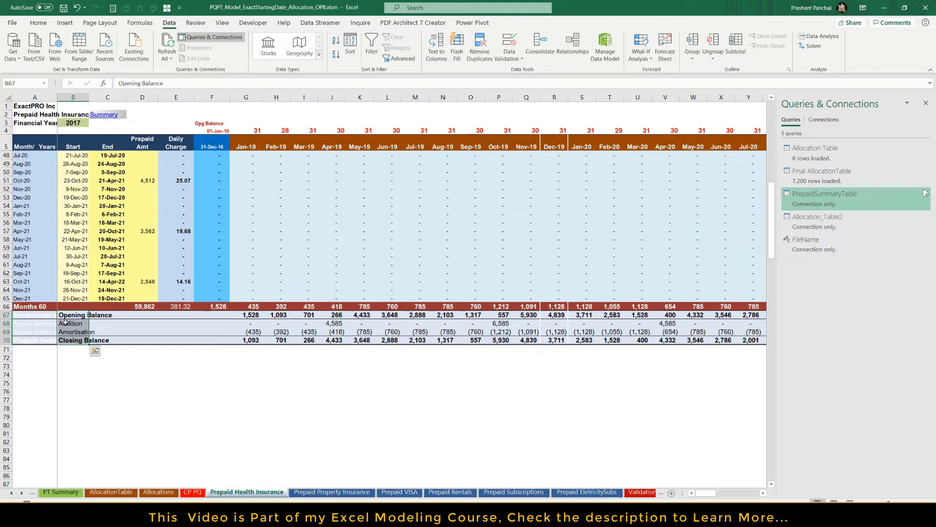
left_click(67, 323)
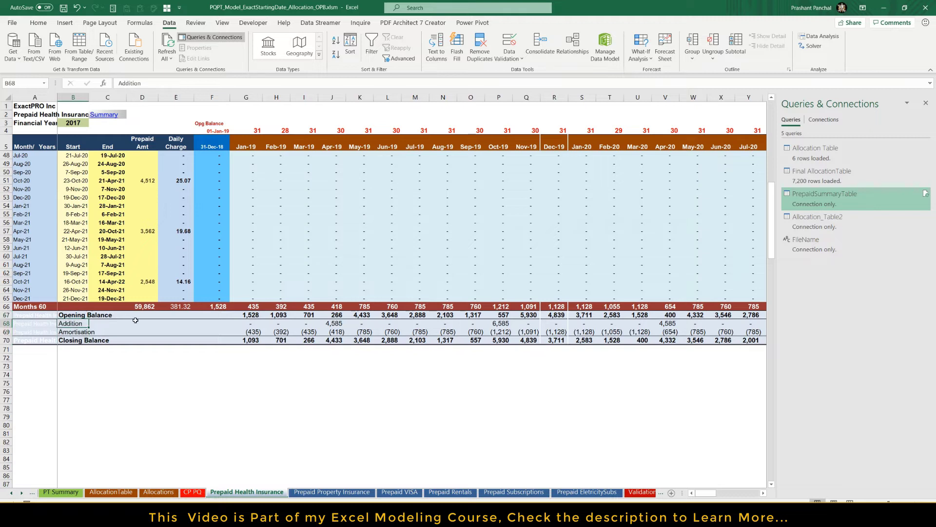
- Inspect the monthly Addition amounts and the Jan-19 Amortisation and Closing Balance cells on the Prepaid Health Insurance sheet
left_click(249, 324)
left_click_drag(249, 324, 395, 325)
left_click(74, 332)
left_click(237, 331)
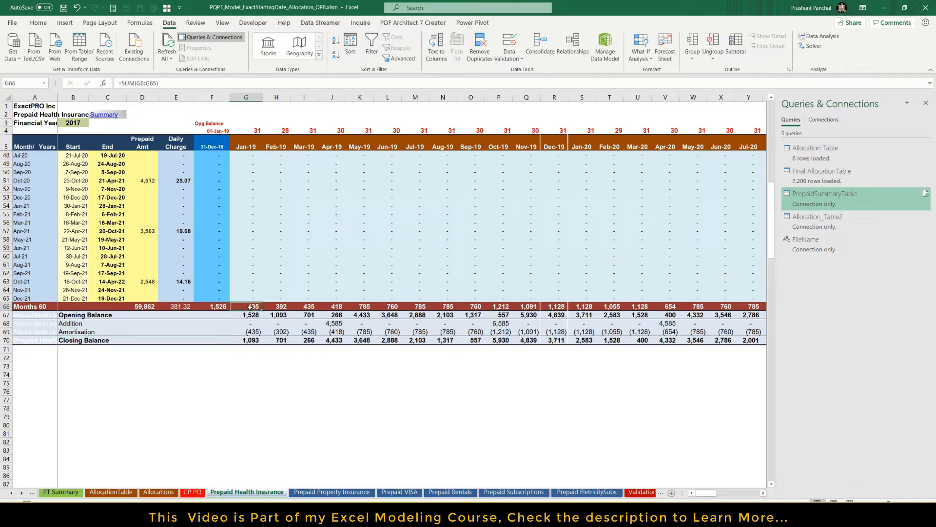
left_click(241, 340)
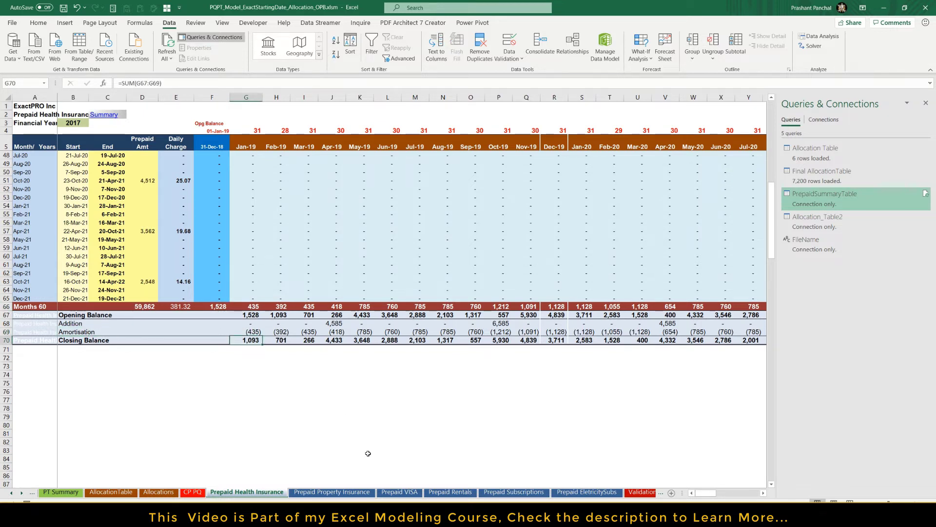
- Look through the remaining prepaid expense sheets and select the four balance labels on the Prepaid EletricitySubs sheet
left_click(331, 493)
left_click(400, 493)
left_click(452, 493)
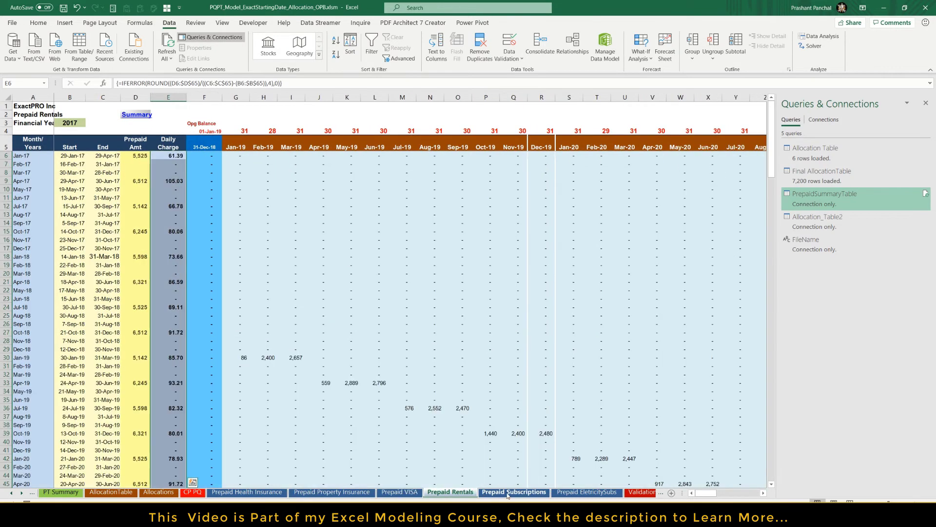
left_click(507, 493)
left_click(587, 492)
left_click_drag(74, 340, 78, 366)
- Inspect the formulas in the hidden-looking description cells A67:A70 beside the balance labels on the Prepaid EletricitySubs sheet
left_click(30, 340)
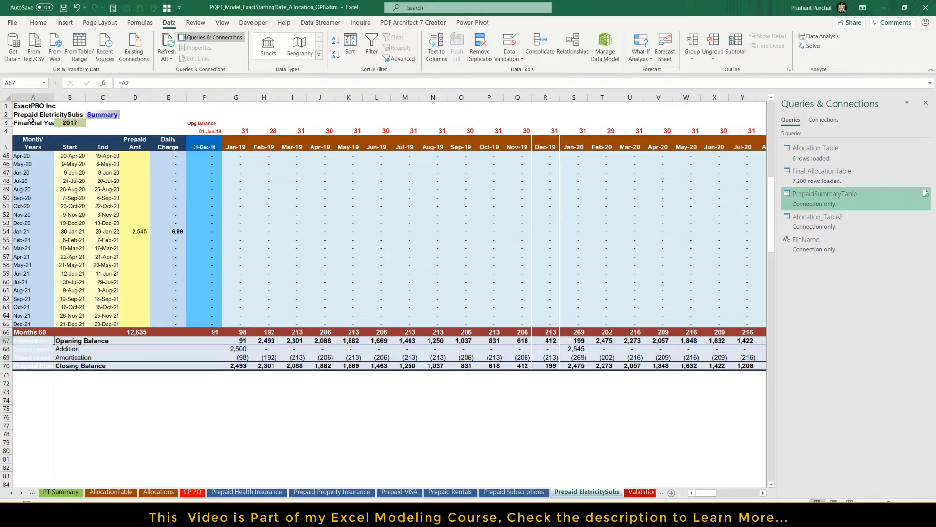
left_click(17, 349)
left_click(21, 342)
left_click(16, 366)
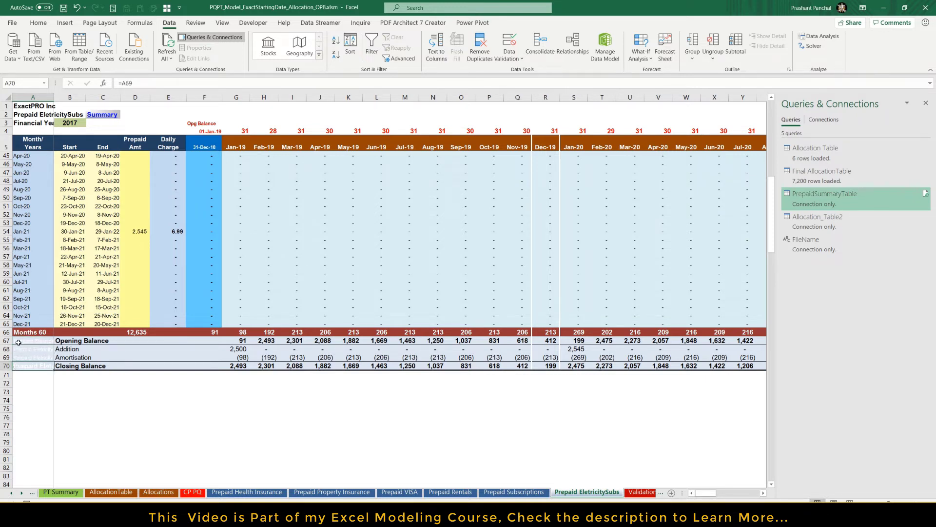
left_click_drag(18, 343, 20, 366)
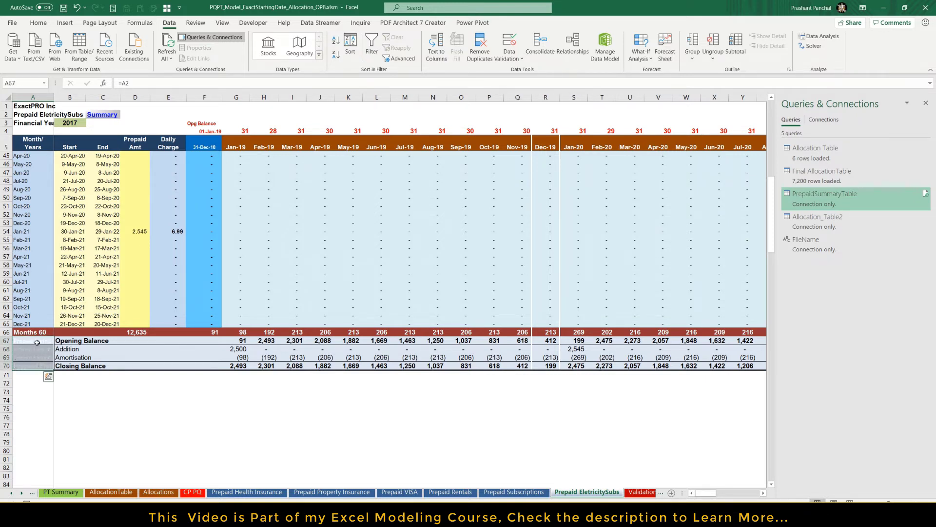
- Reopen the PrepaidSummaryTable query and review its Filtered Rows1 and Filtered Rows2 steps
double_click(822, 201)
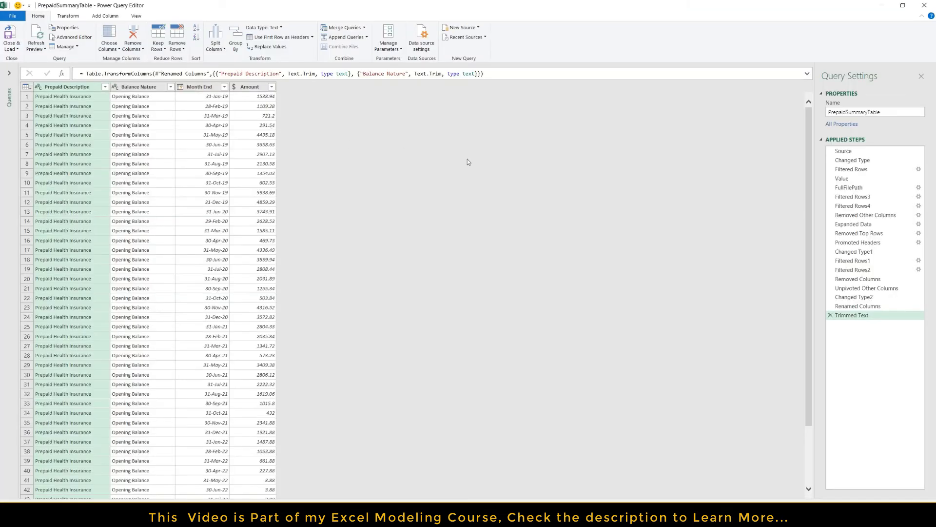
left_click(853, 261)
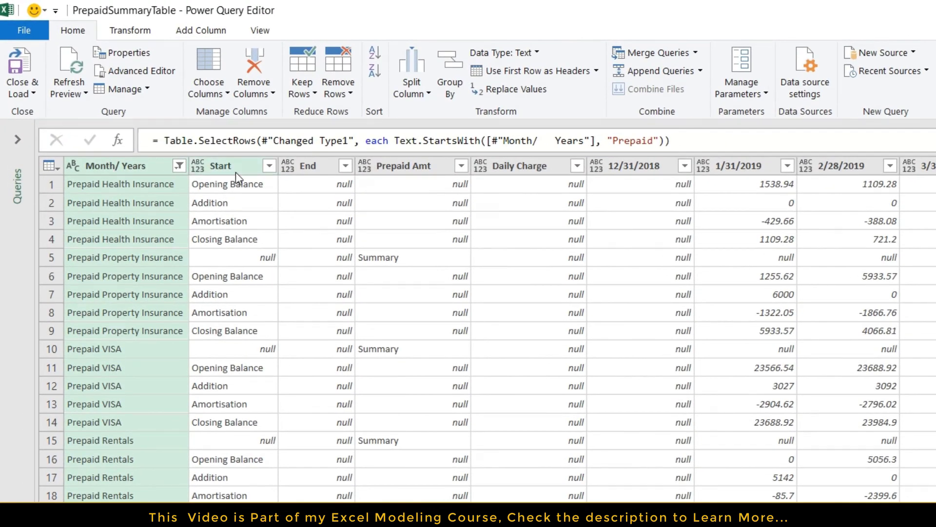
left_click(935, 409)
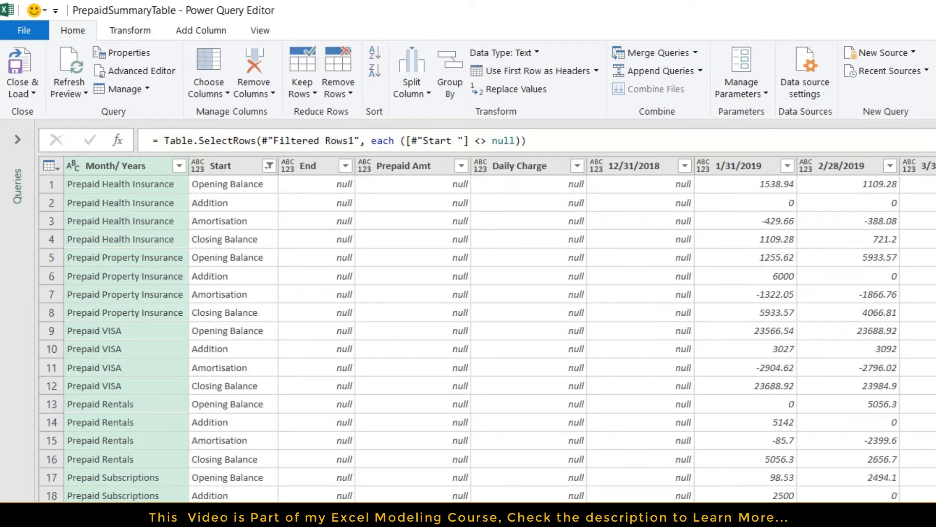
- Review the PrepaidSummaryTable steps from Removed Columns through Trimmed Text, and close and load the query
left_click(852, 280)
left_click(851, 288)
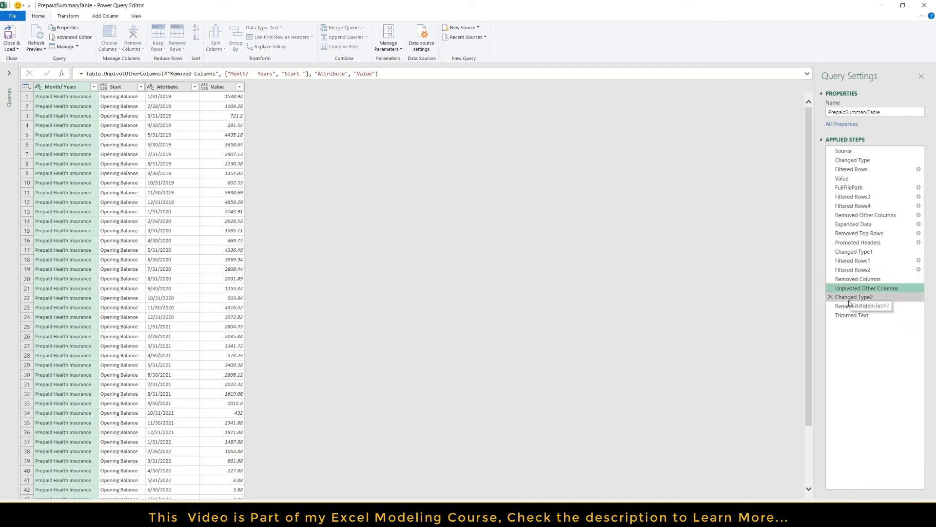
left_click(850, 297)
left_click(851, 306)
left_click(851, 315)
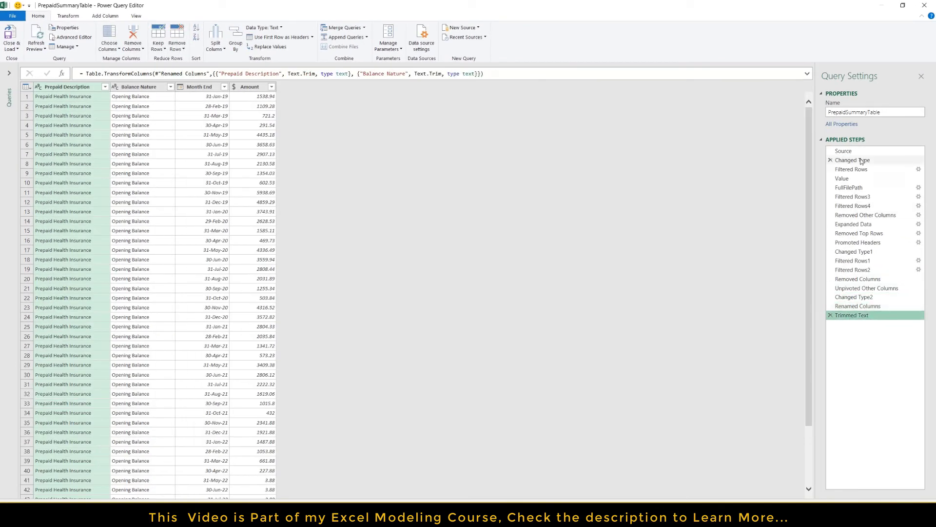
left_click(10, 36)
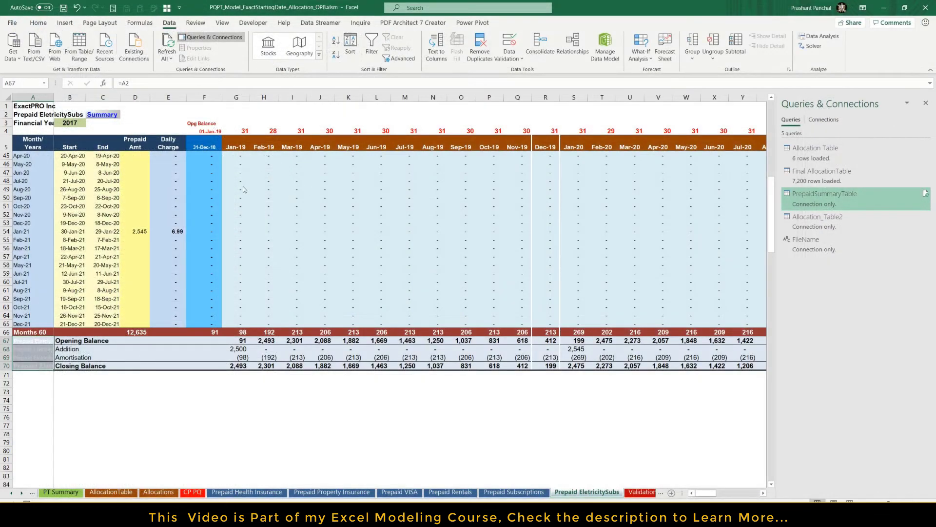
- Examine the description and balance label block A67:C70 on the Prepaid EletricitySubs sheet
left_click(225, 189)
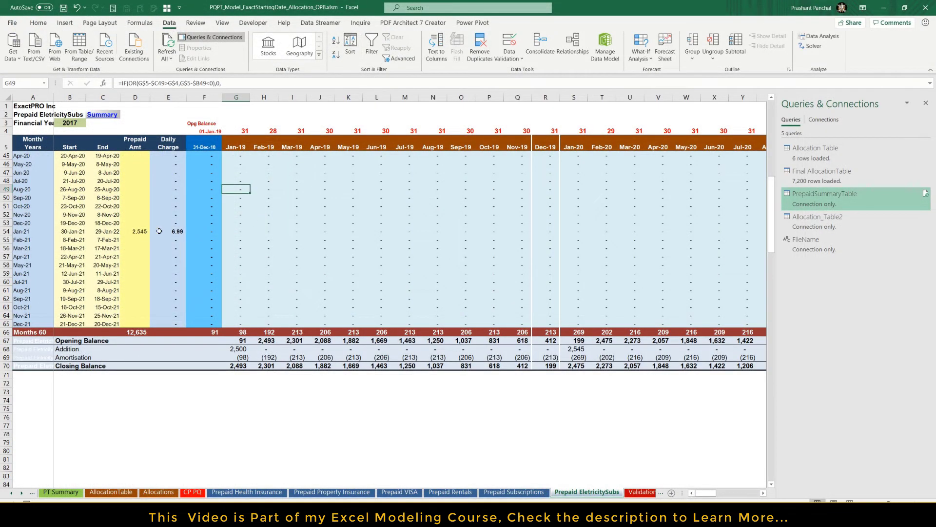
left_click_drag(44, 342, 100, 366)
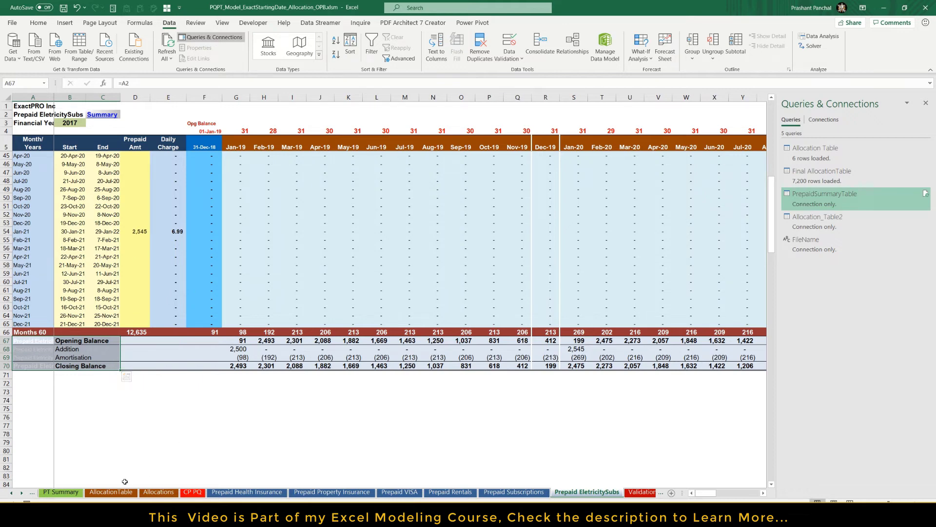
left_click(108, 408)
- Compare the AllocationTable sheet's loaded query output with the division percentages on the Allocations sheet
left_click(111, 491)
left_click(205, 352)
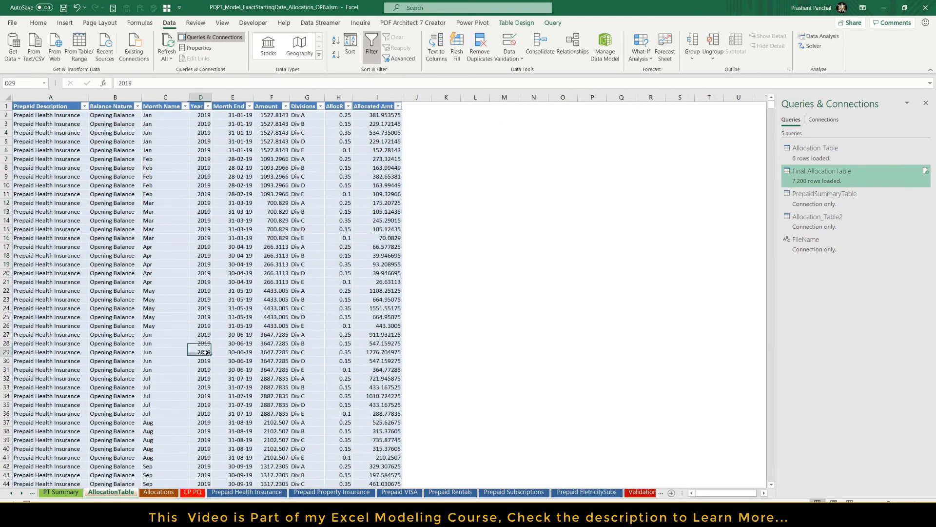
left_click(152, 493)
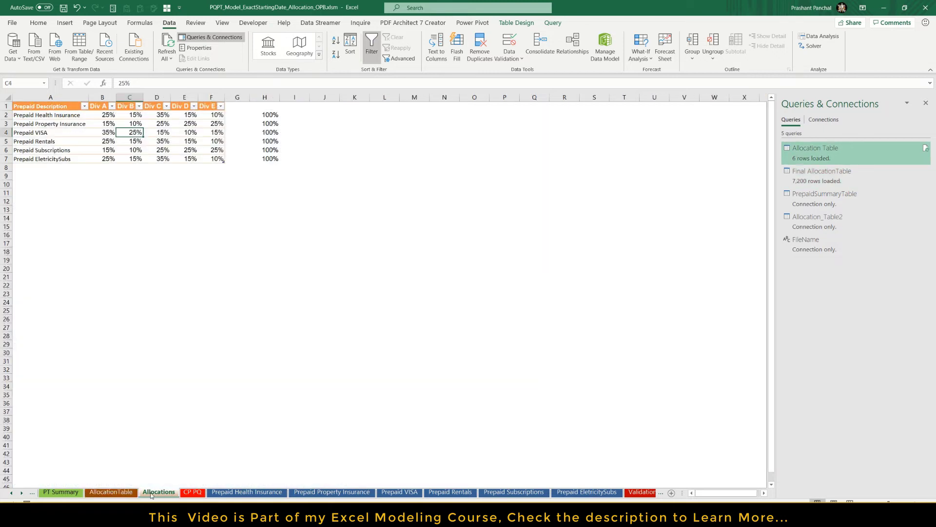
left_click(111, 492)
left_click(174, 260)
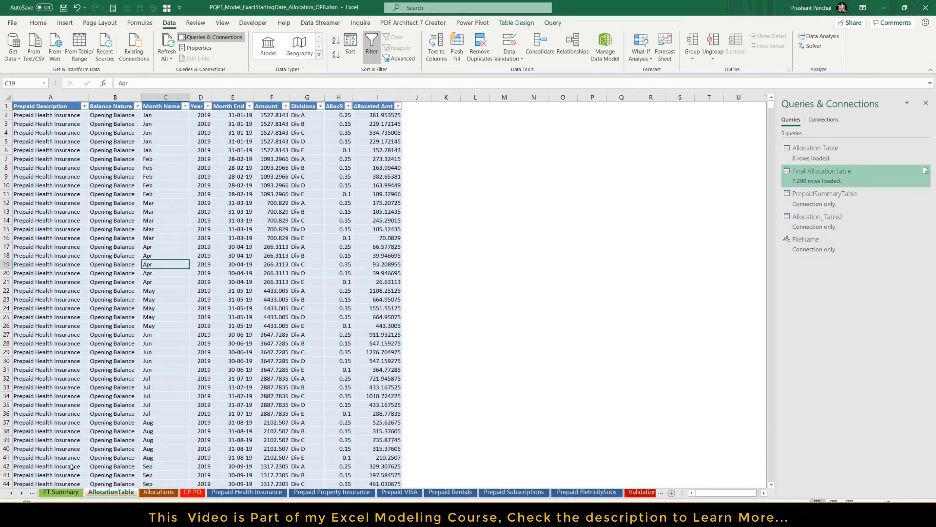
- Examine the allocated amounts by division and month in the PT Summary sheet's upper pivot table
left_click(61, 492)
left_click(178, 281)
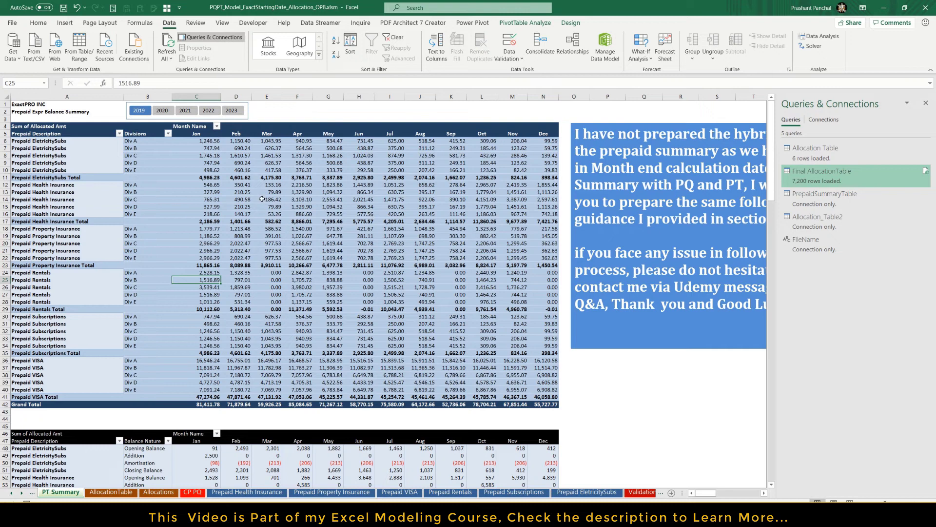
left_click(236, 155)
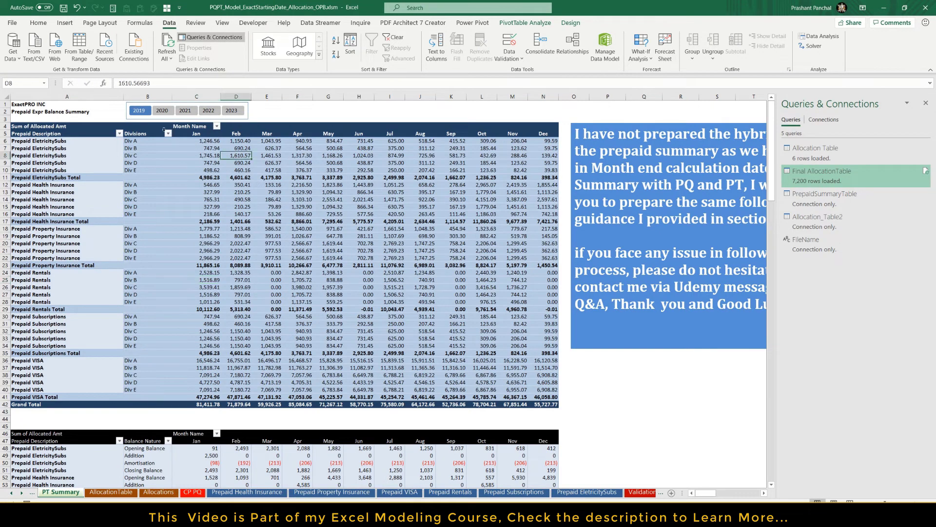